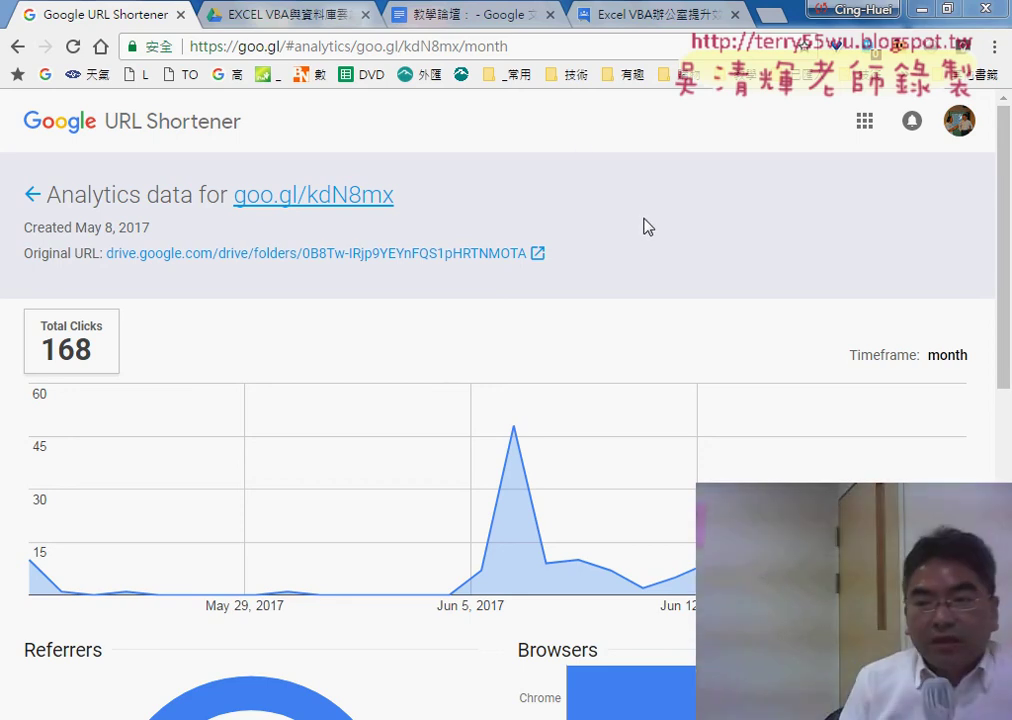
Move from the Drive course folder through the teaching forum to the Excel VBA second-session topic post
drag(1002, 375, 1003, 437)
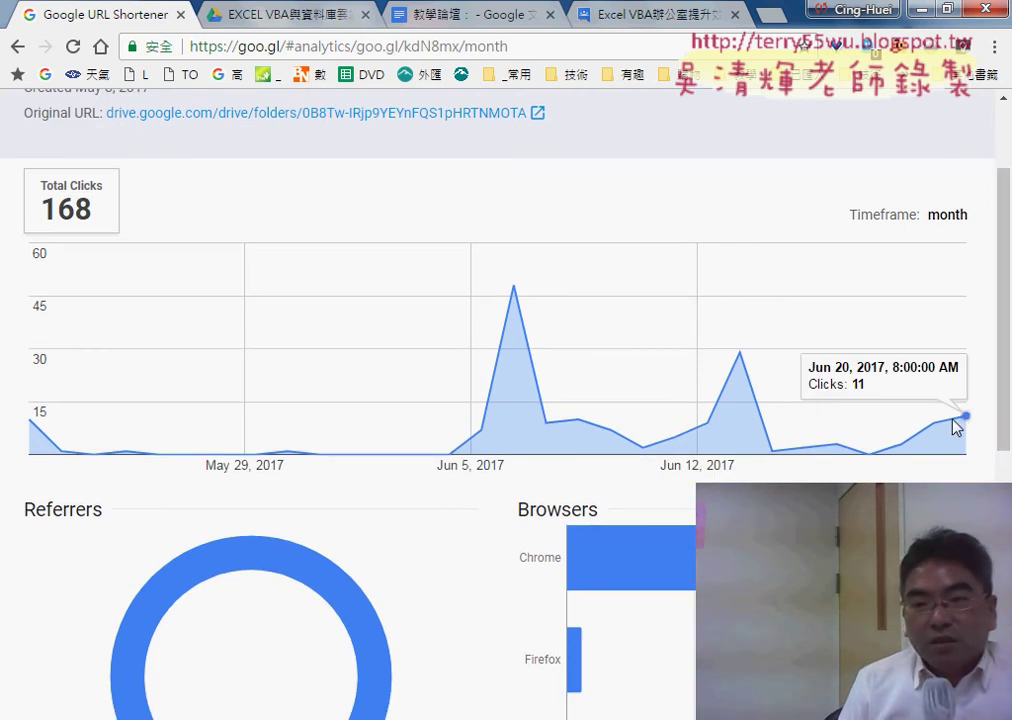
mouse_move(897, 446)
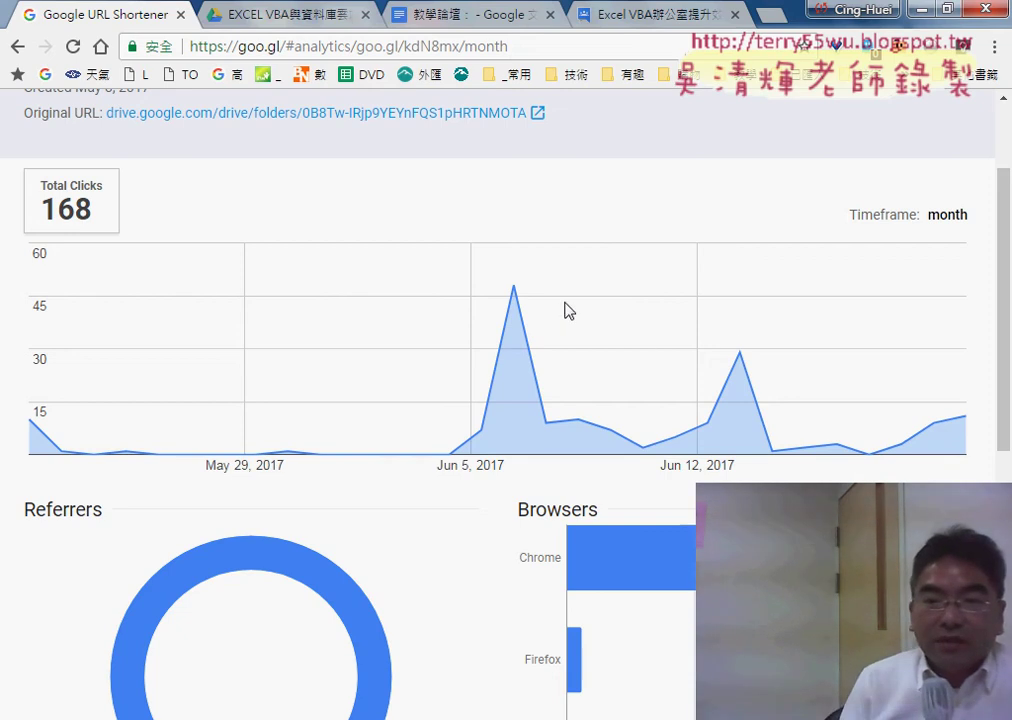
mouse_move(520, 287)
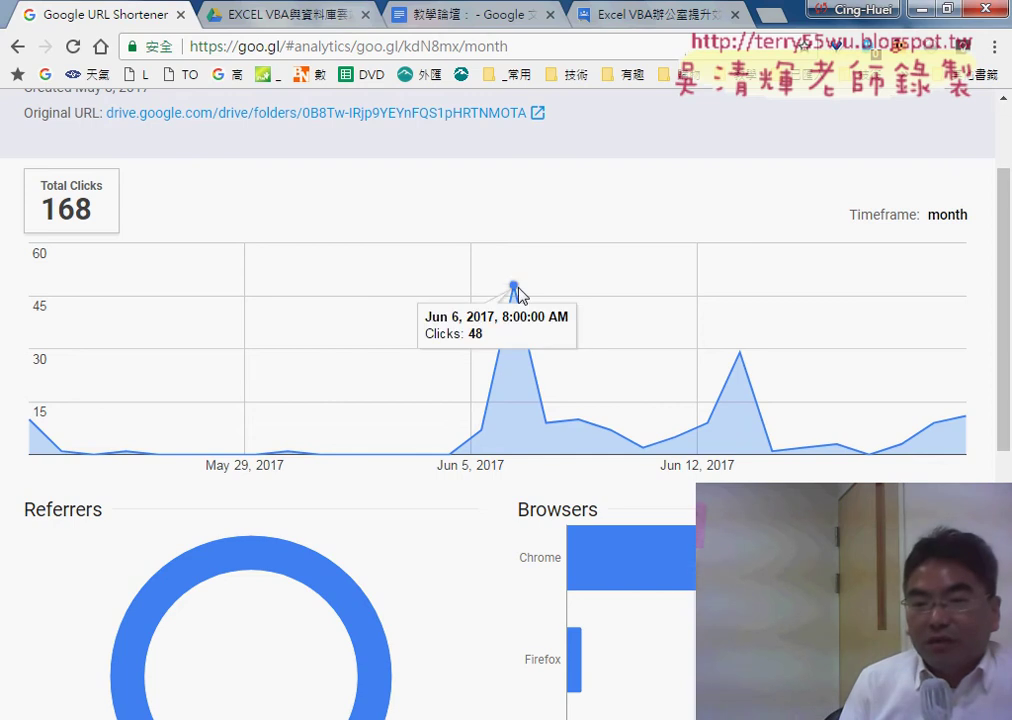
mouse_move(734, 354)
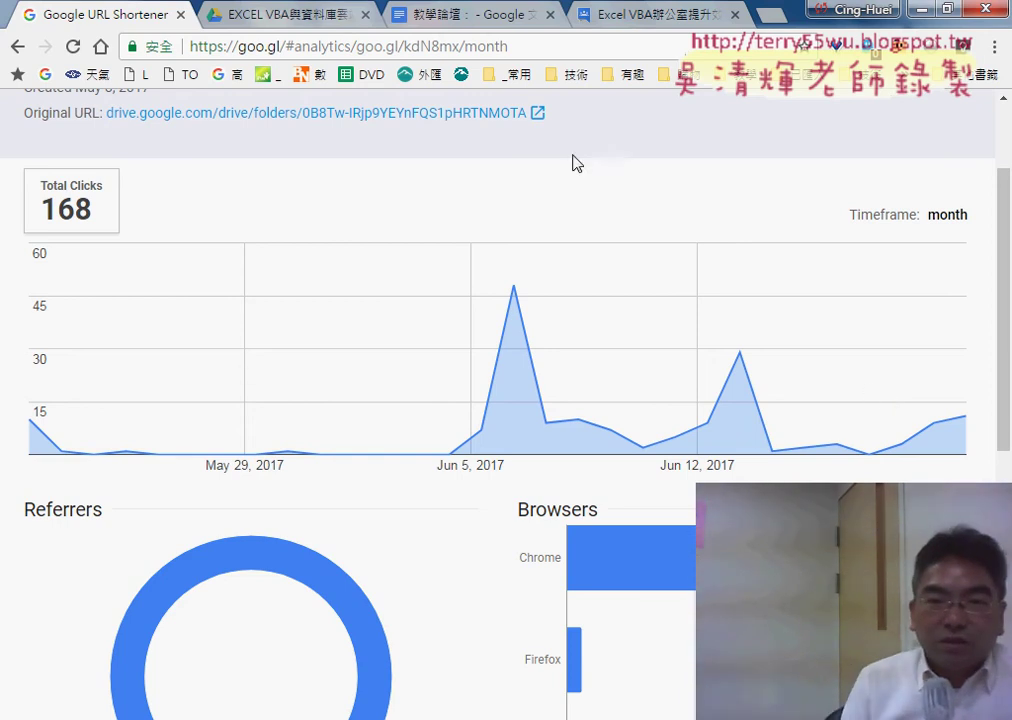
click(274, 18)
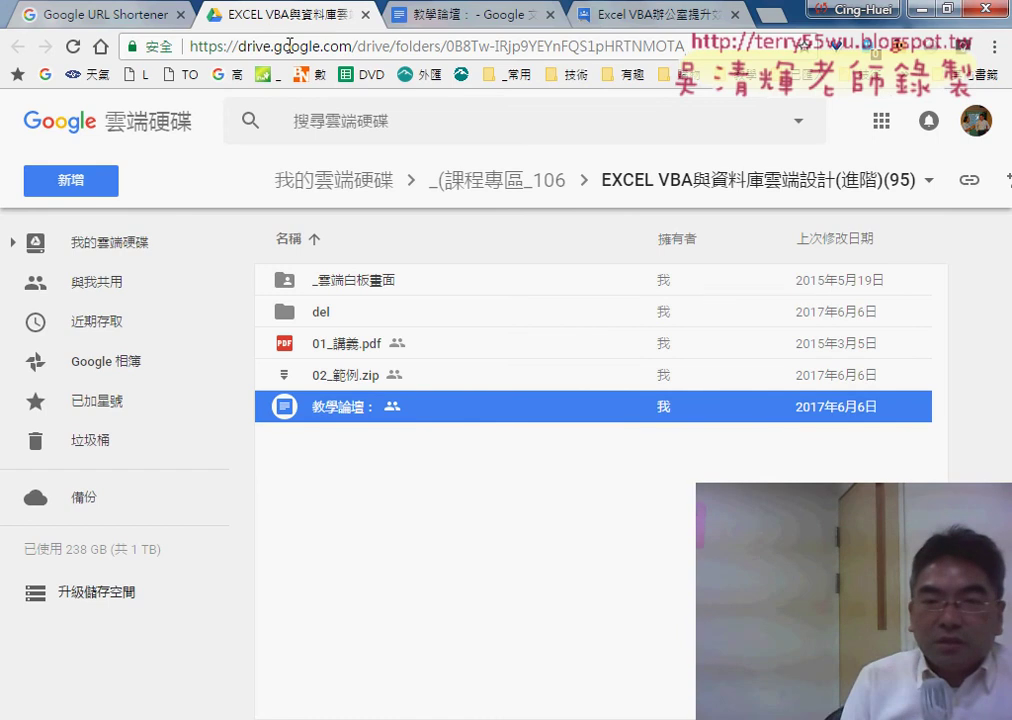
click(453, 17)
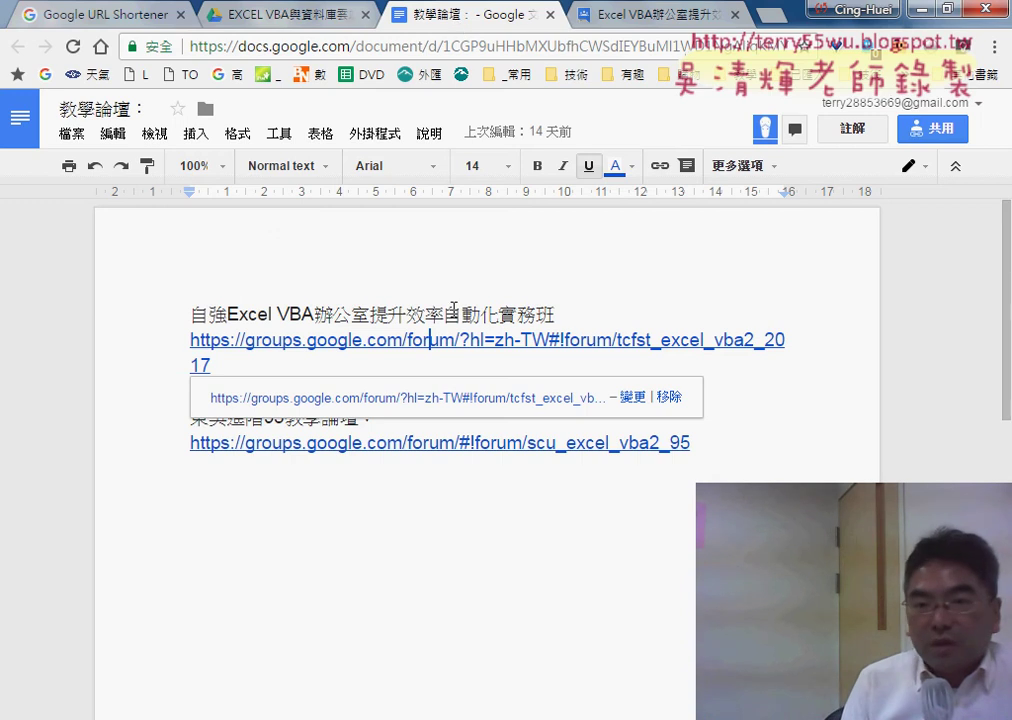
click(640, 16)
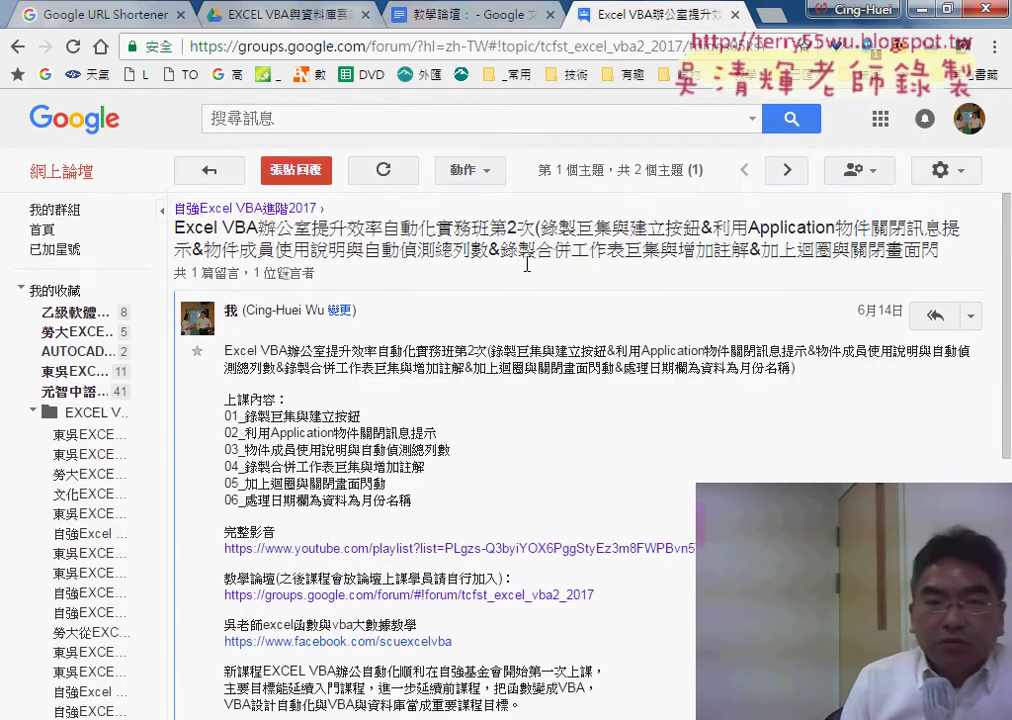
key(alt+Left)
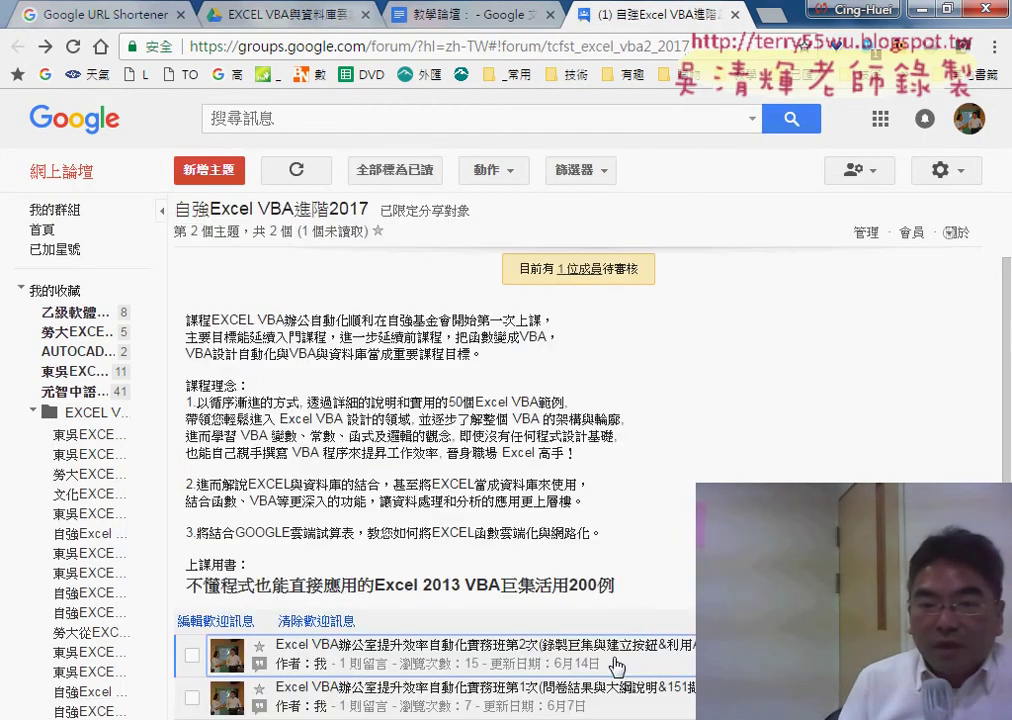
click(643, 653)
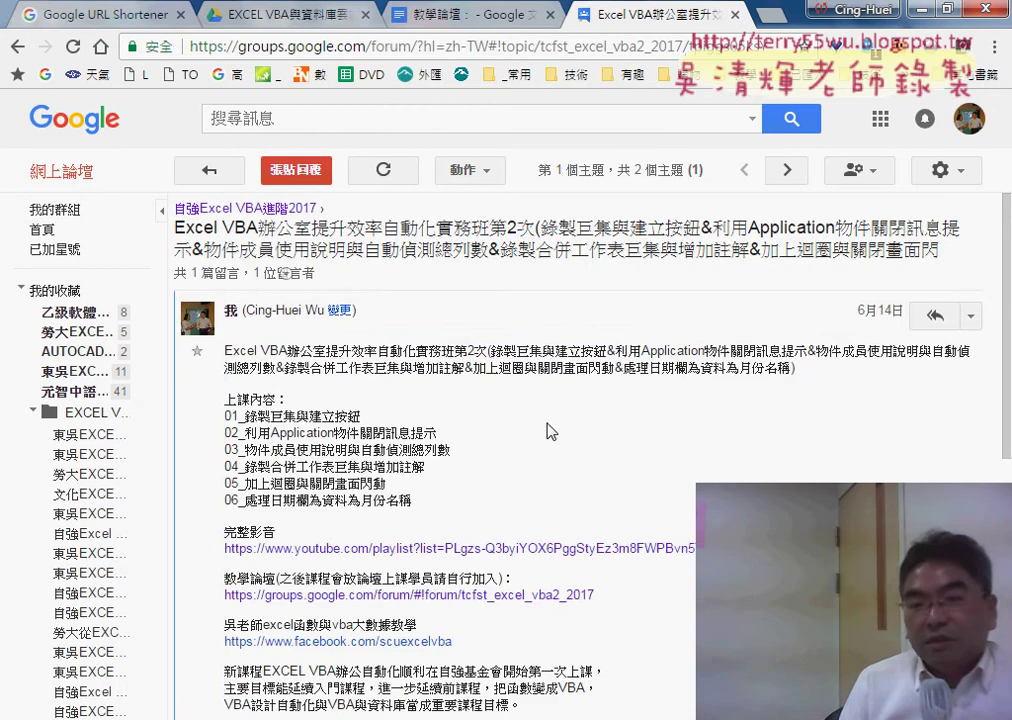
mouse_move(413, 500)
mouse_down()
mouse_move(245, 449)
mouse_move(224, 398)
mouse_up()
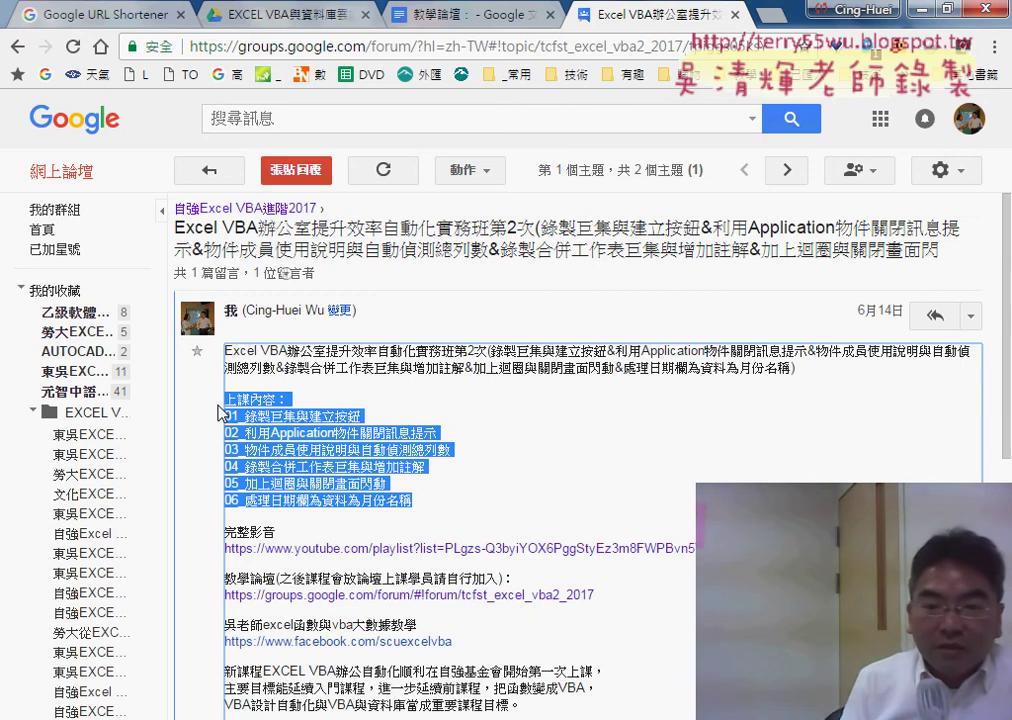
click(399, 433)
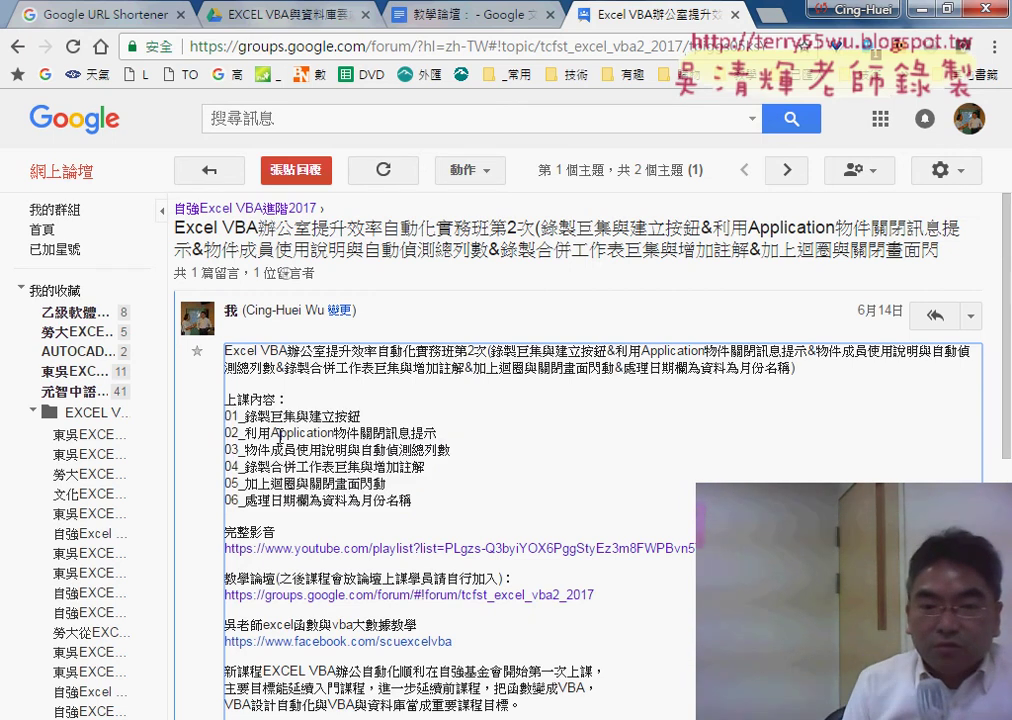
drag(246, 416, 296, 416)
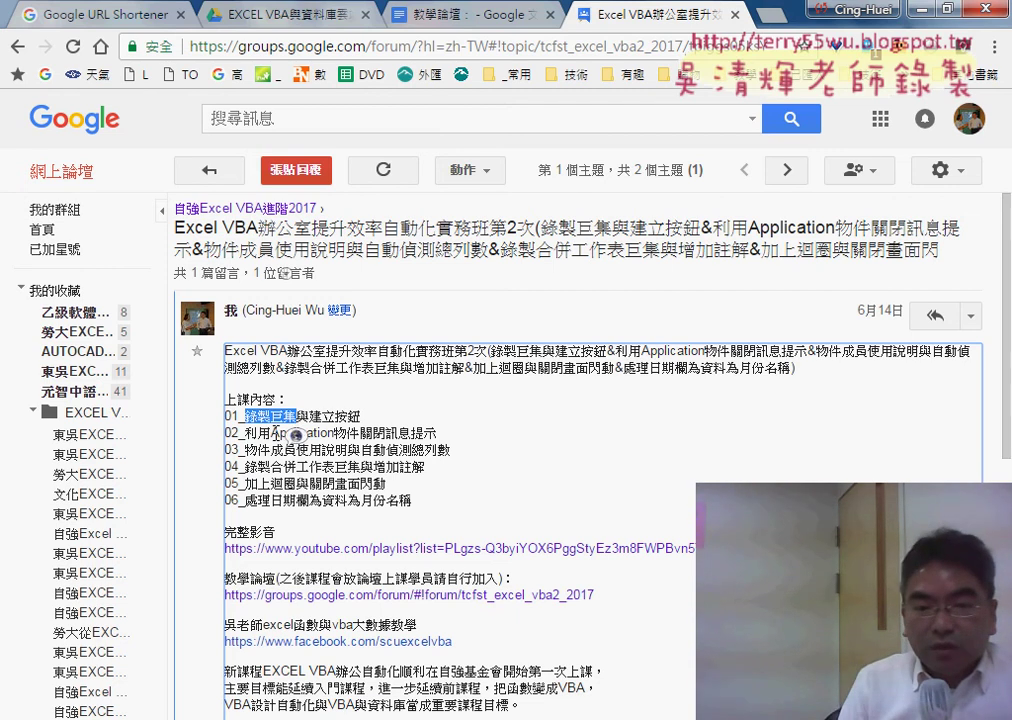
drag(271, 433, 360, 434)
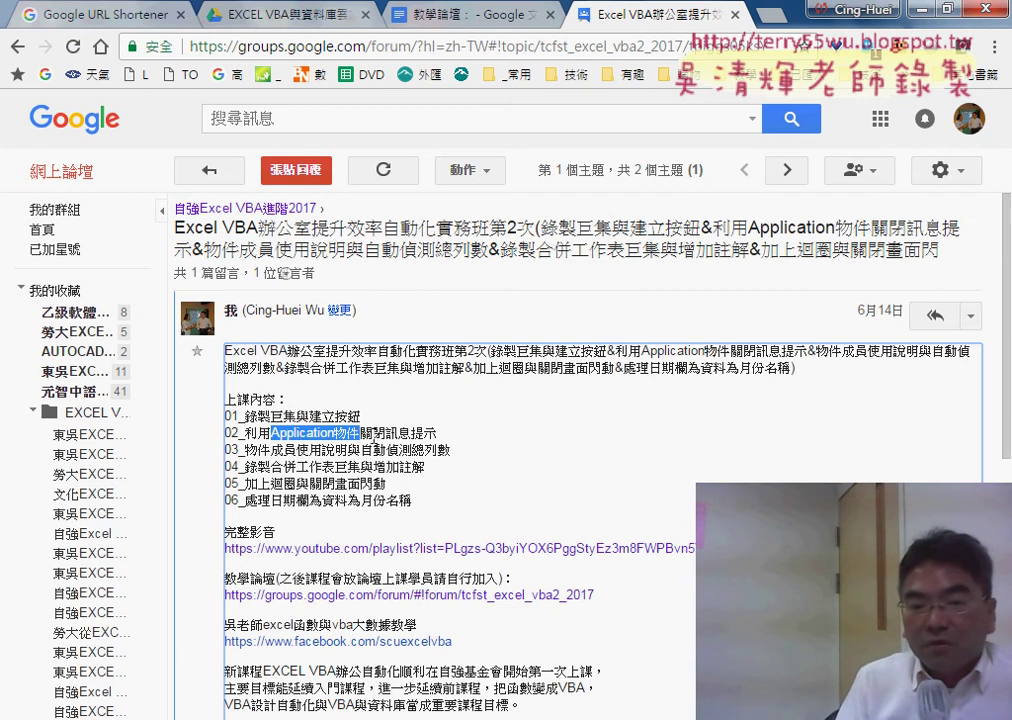
click(298, 345)
drag(385, 433, 437, 433)
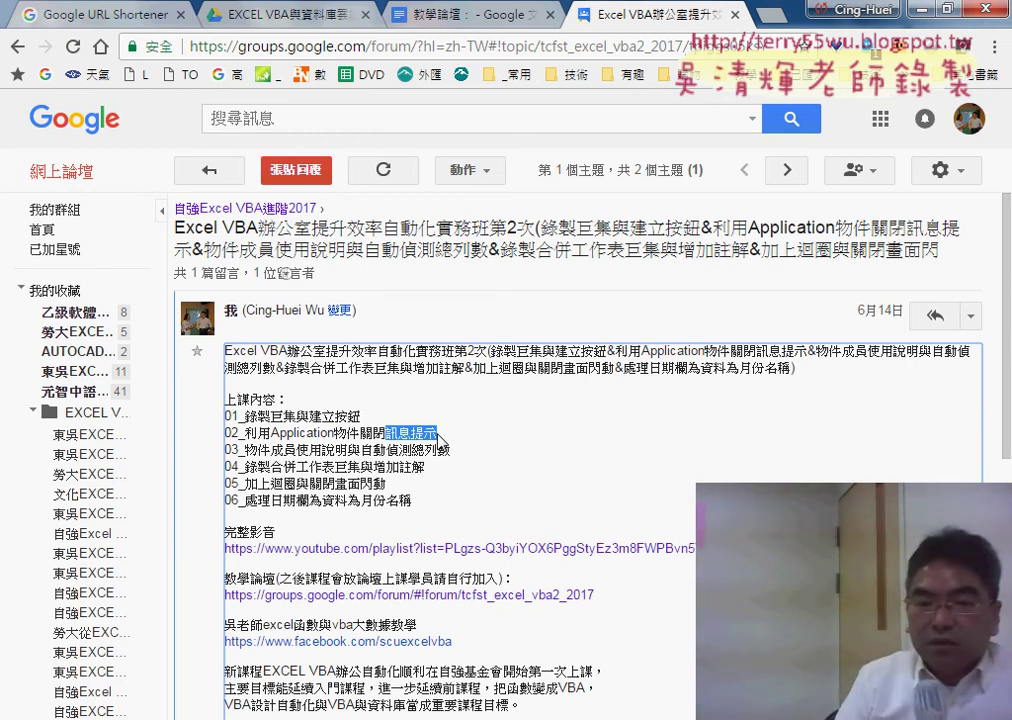
drag(271, 433, 335, 433)
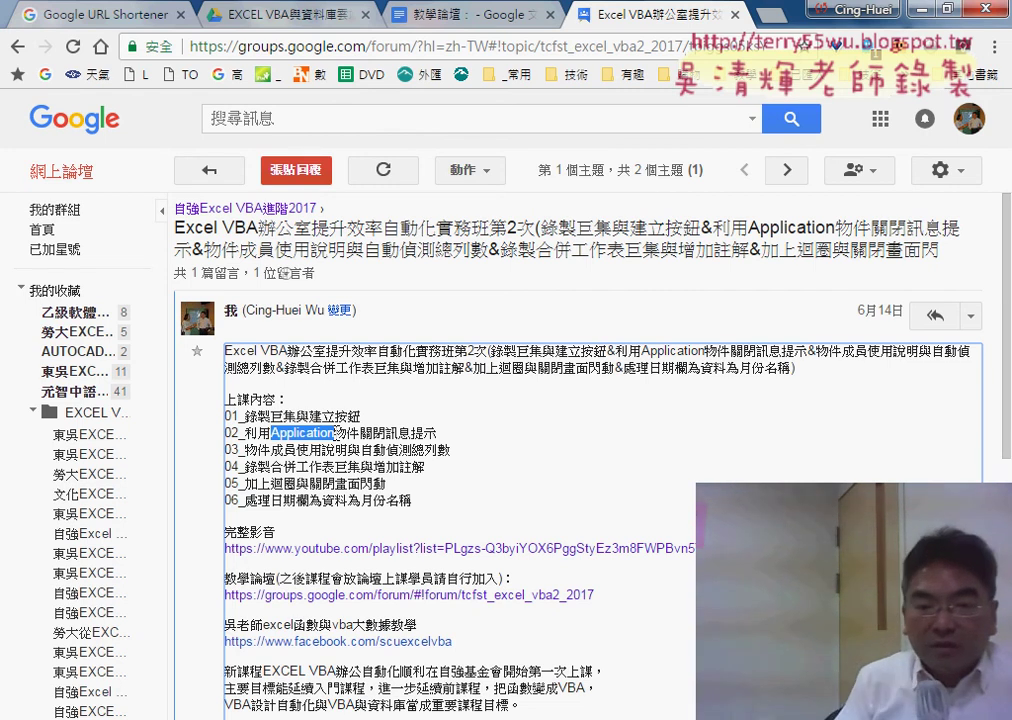
drag(246, 450, 296, 451)
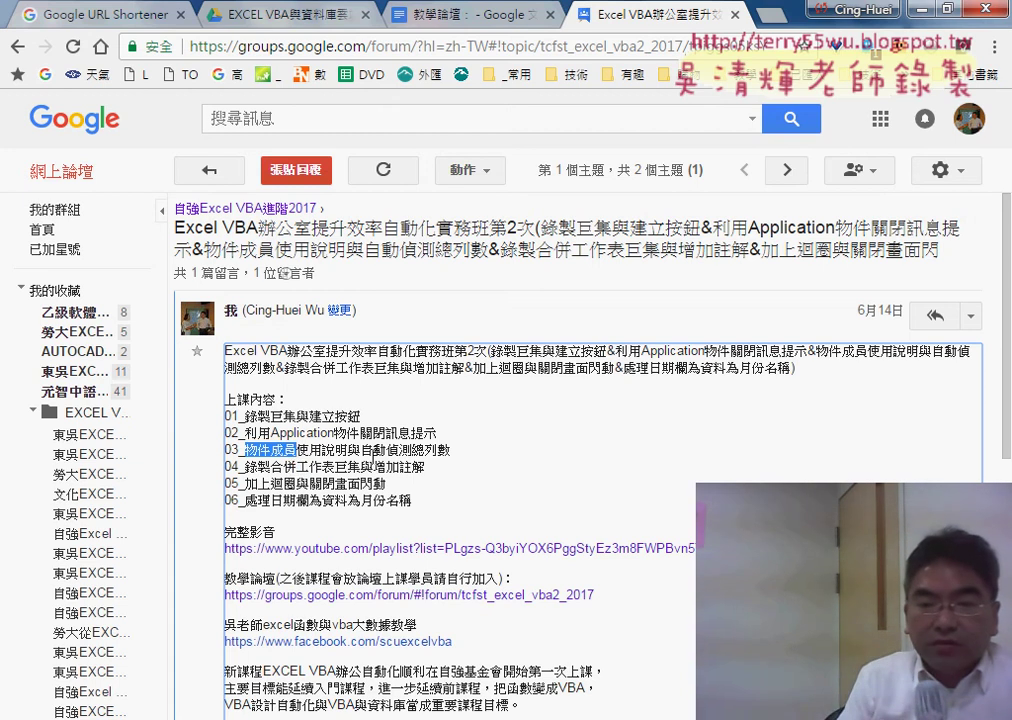
drag(360, 450, 450, 450)
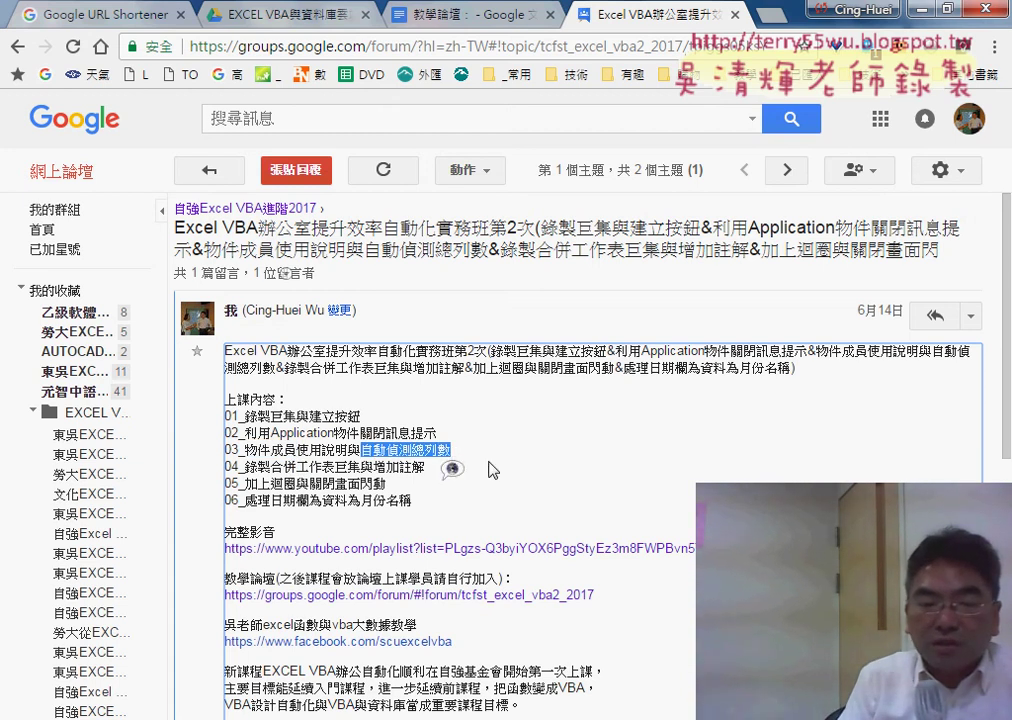
scroll(490, 470, down, 1)
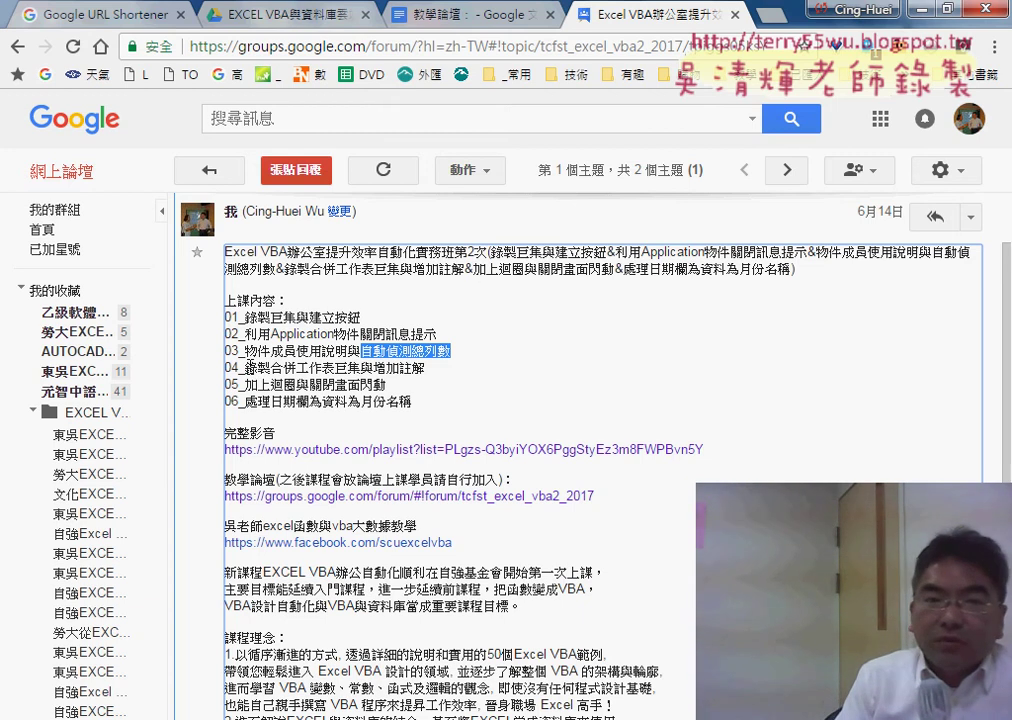
Open the 程式碼 document from _雲端白板畫面 > 單元04_工作表合併 in Drive
click(277, 18)
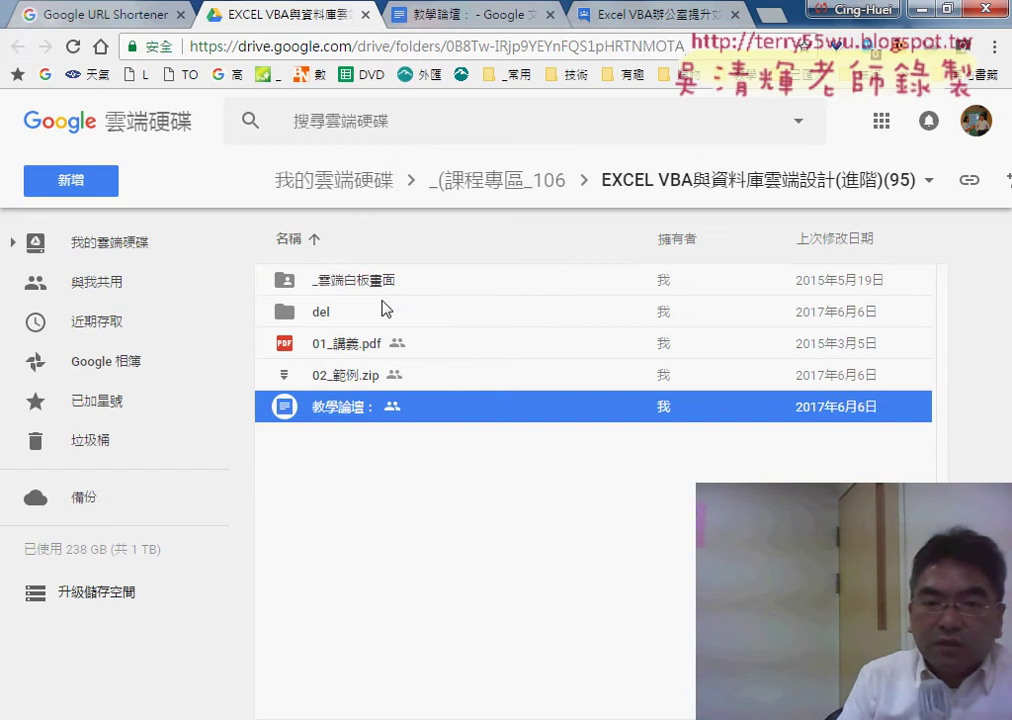
double_click(380, 278)
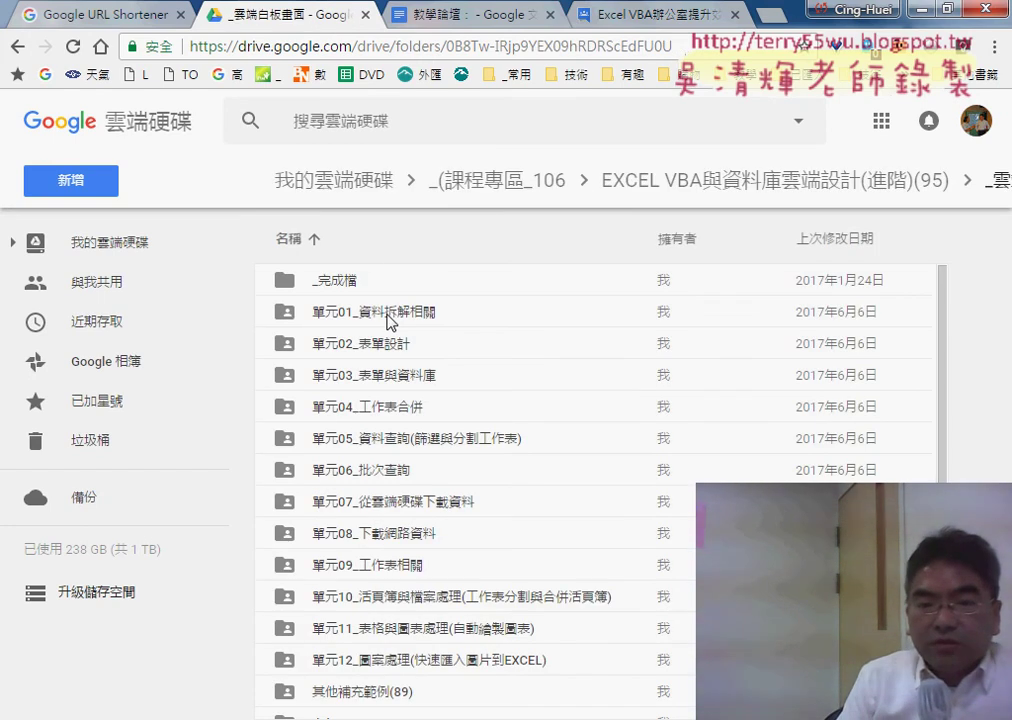
click(401, 407)
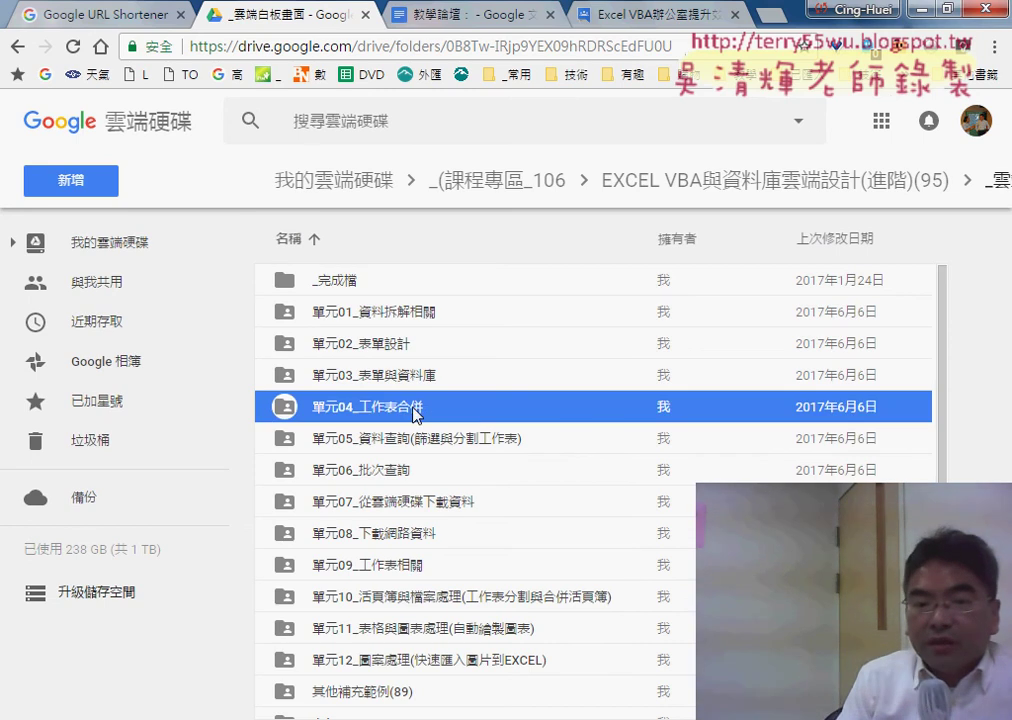
double_click(416, 410)
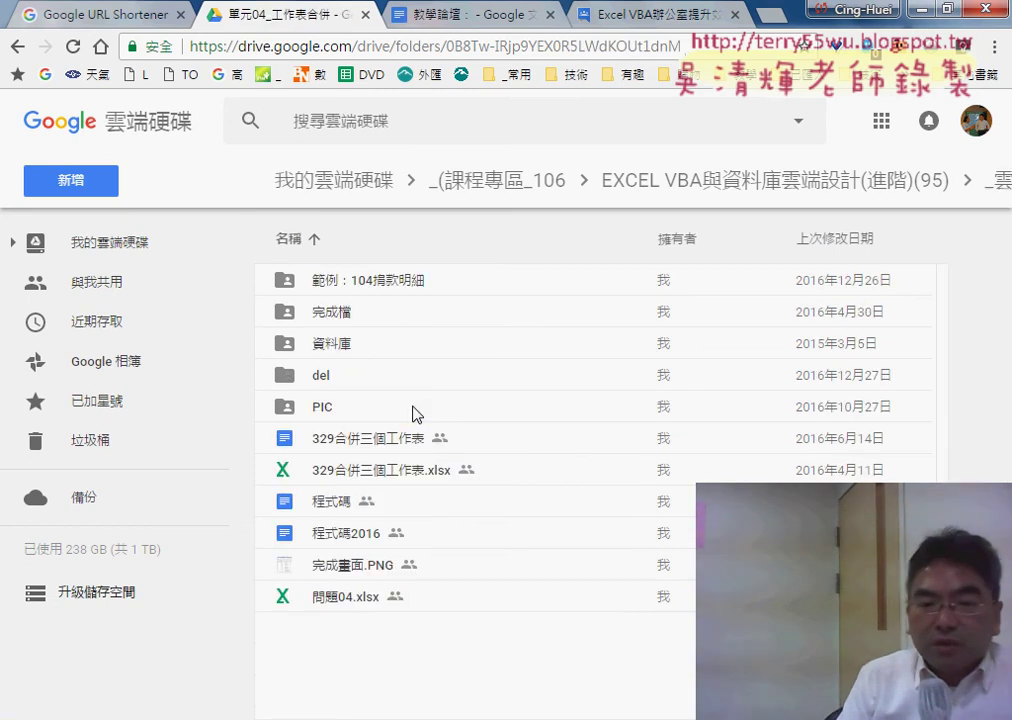
double_click(344, 503)
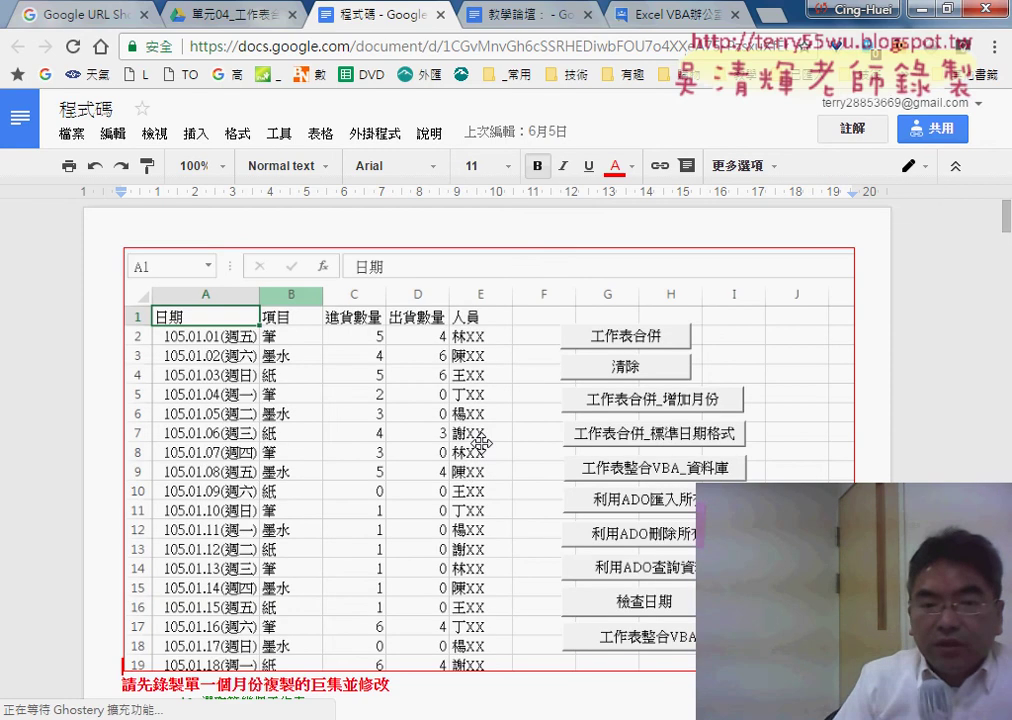
Highlight (i) in Sheets(i).Select and the ActiveCell.Offset(1, 0).Select line of the merge macro
scroll(259, 405, down, 1)
scroll(262, 409, down, 2)
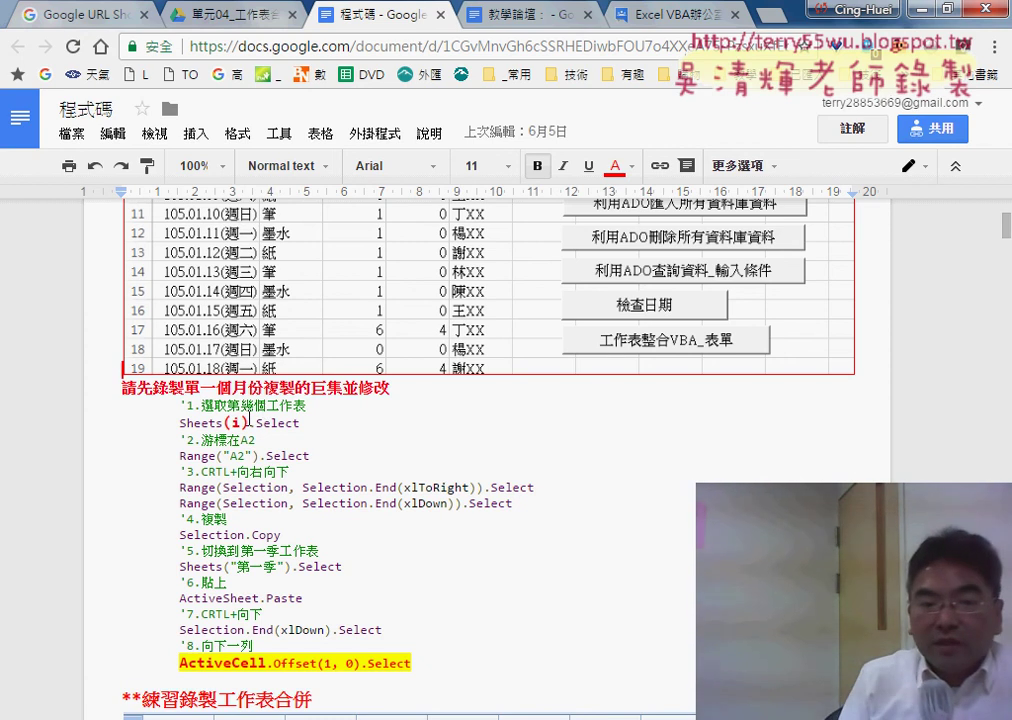
double_click(244, 422)
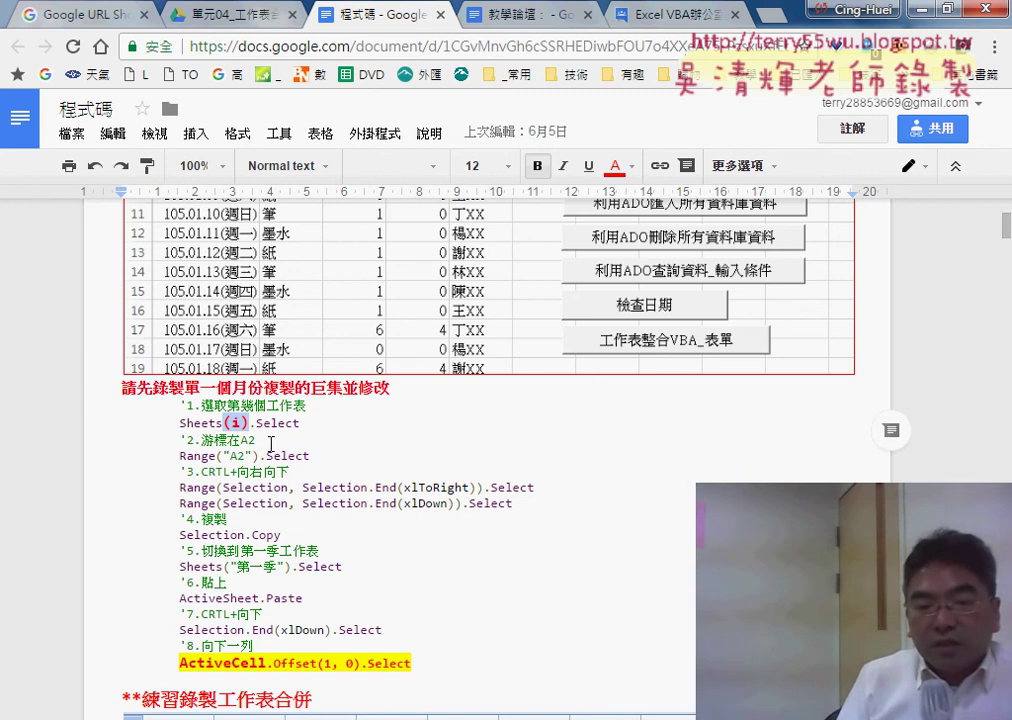
drag(427, 664, 182, 665)
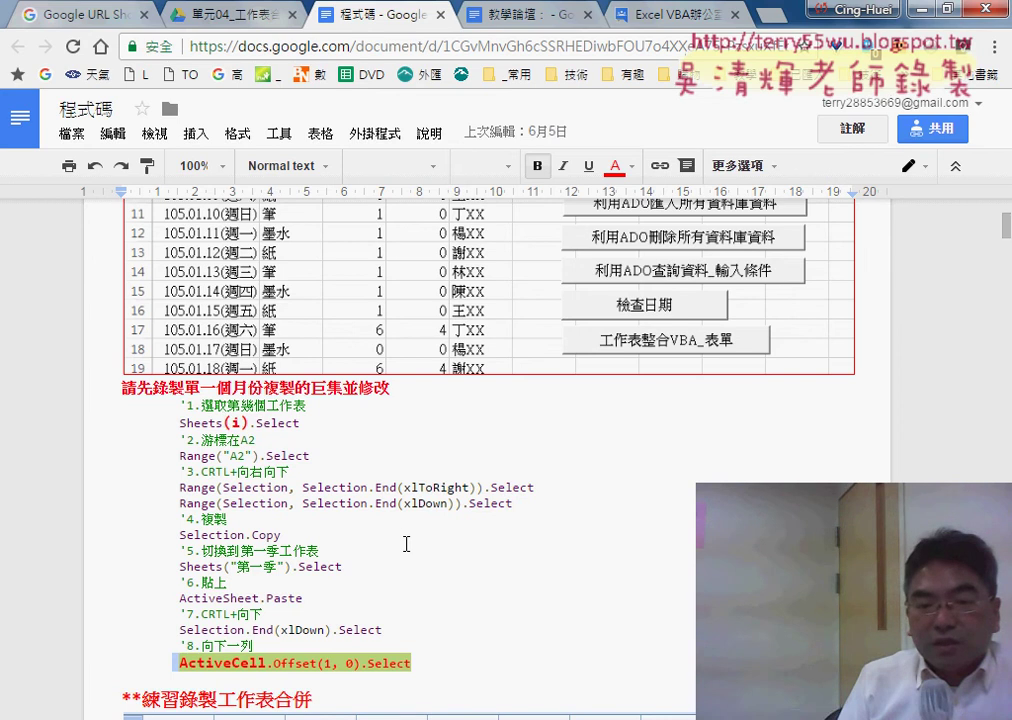
Highlight the For loop's range, from starting value 1 to Sheets.Count - 1
scroll(406, 544, down, 1)
scroll(406, 544, down, 2)
scroll(406, 544, down, 2)
scroll(406, 544, down, 1)
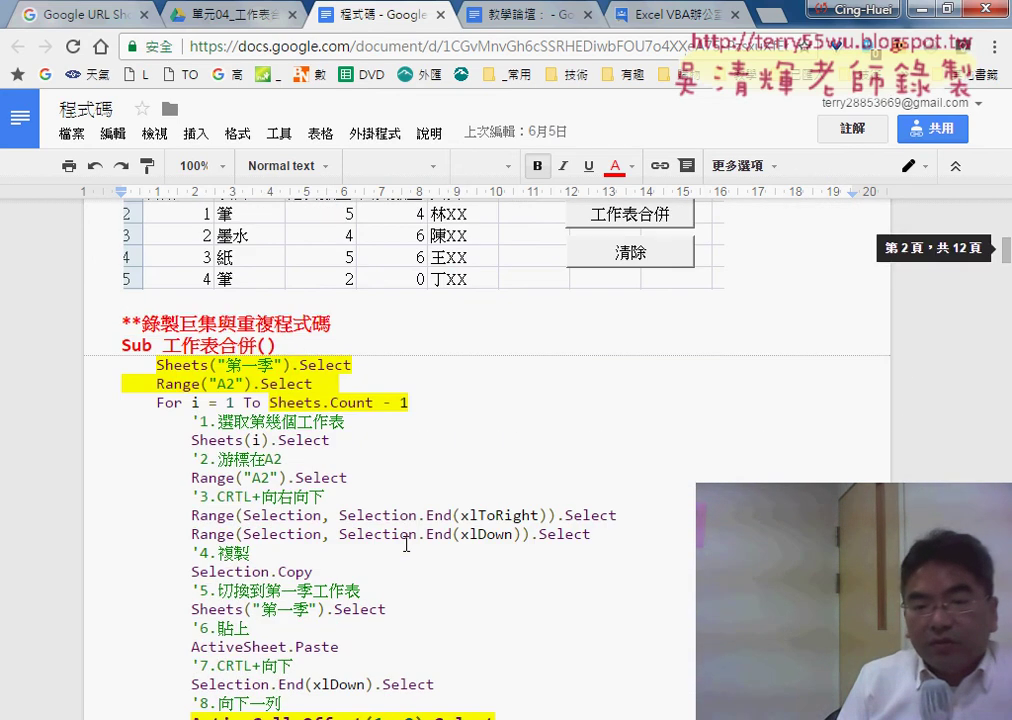
scroll(406, 544, down, 1)
drag(157, 366, 411, 371)
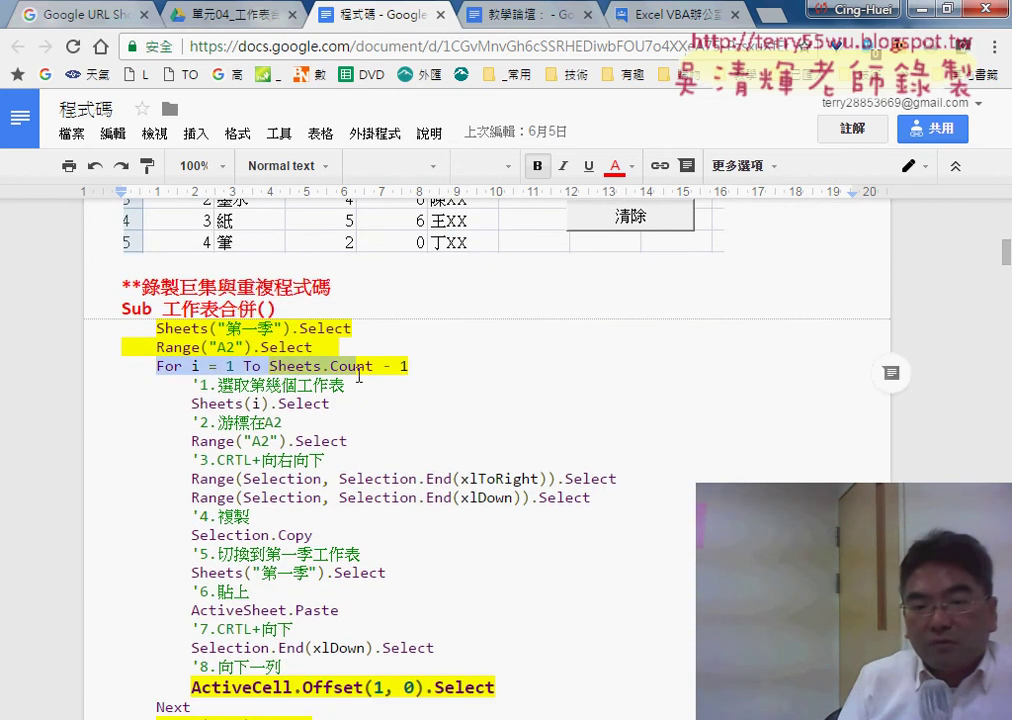
click(296, 366)
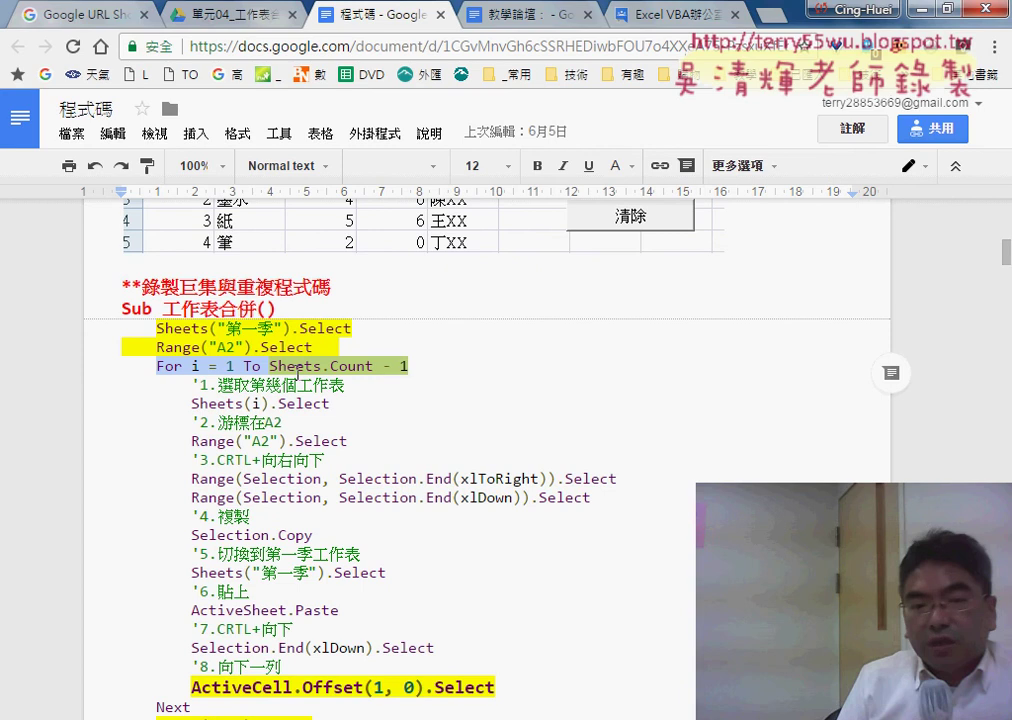
double_click(231, 366)
drag(270, 366, 350, 368)
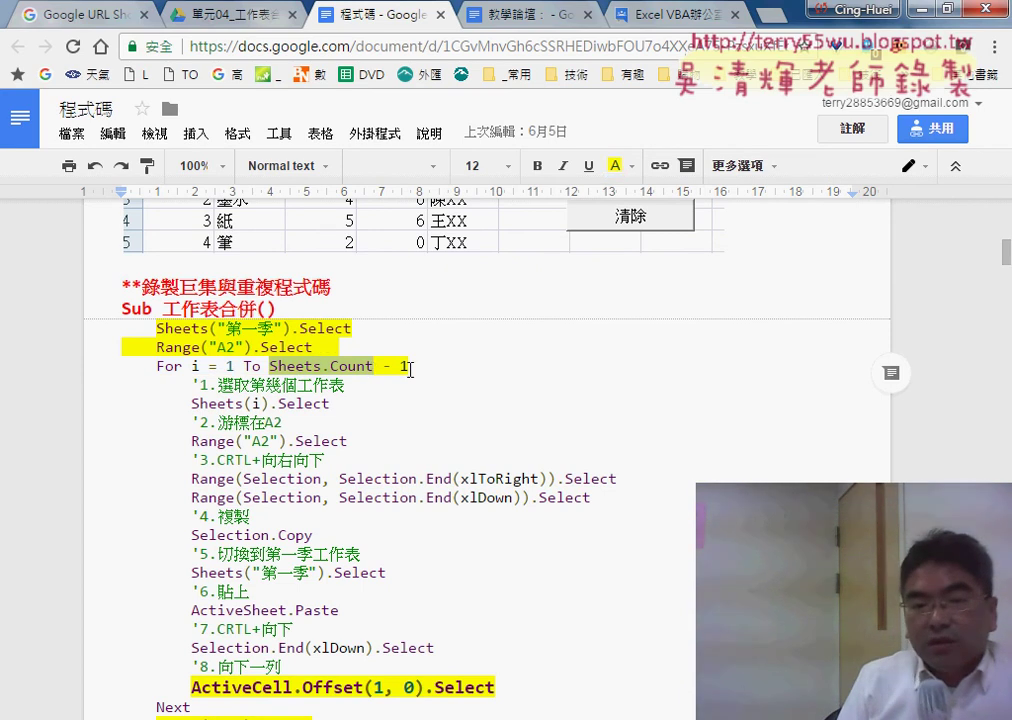
shift+click(410, 370)
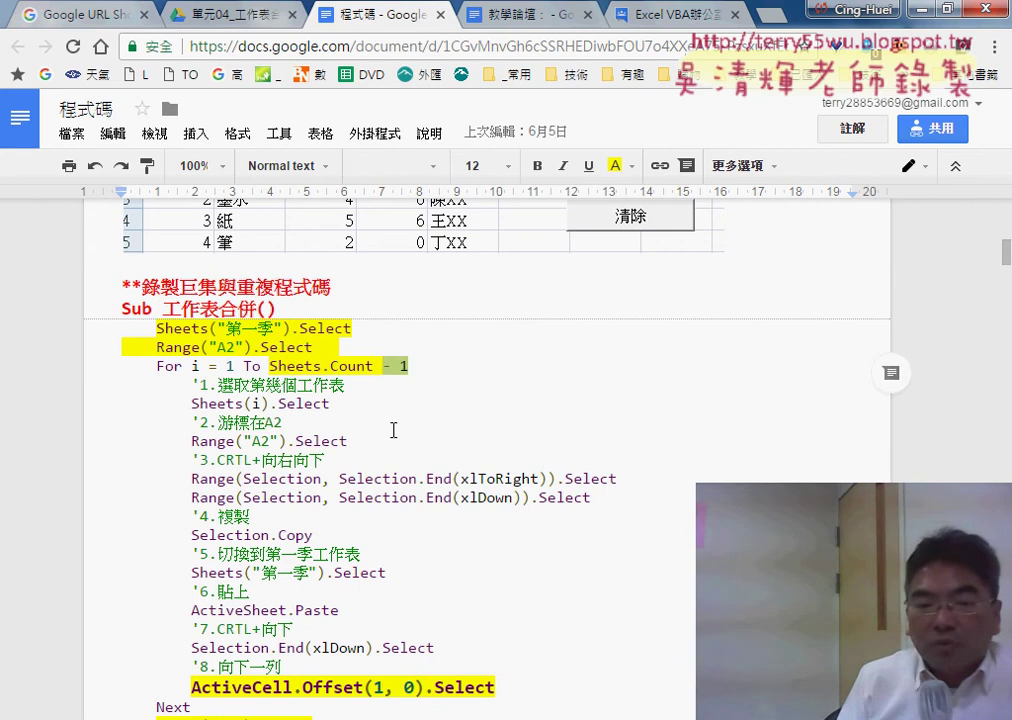
Read through the month-handling date loop, then bring up the 02_範例(自強2017) example folder
scroll(393, 430, down, 2)
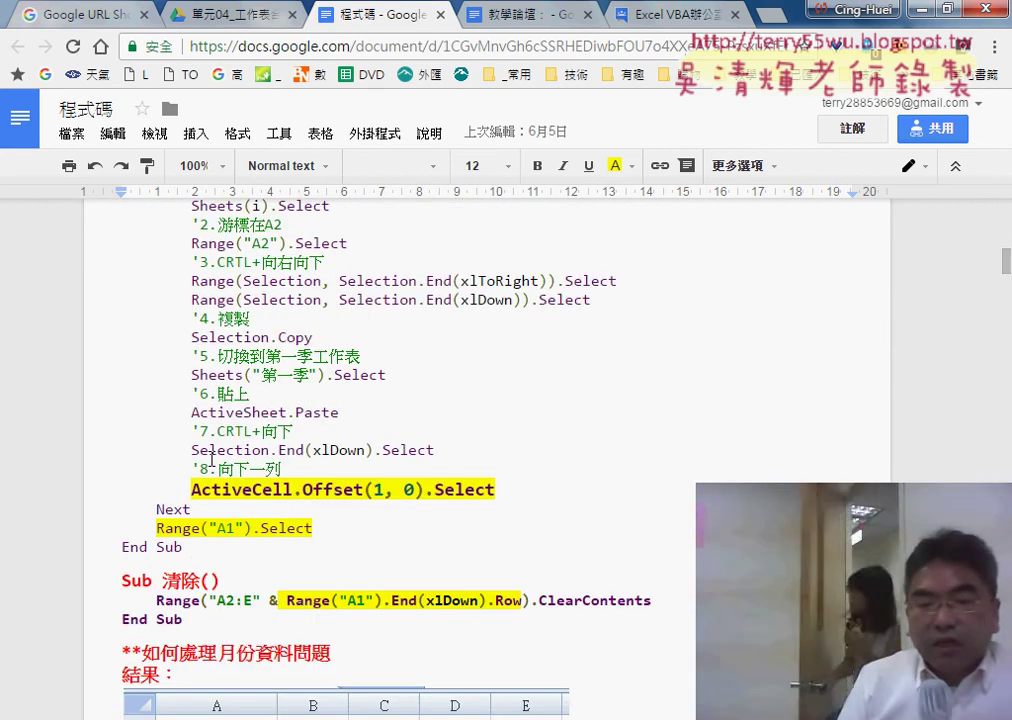
scroll(303, 497, down, 2)
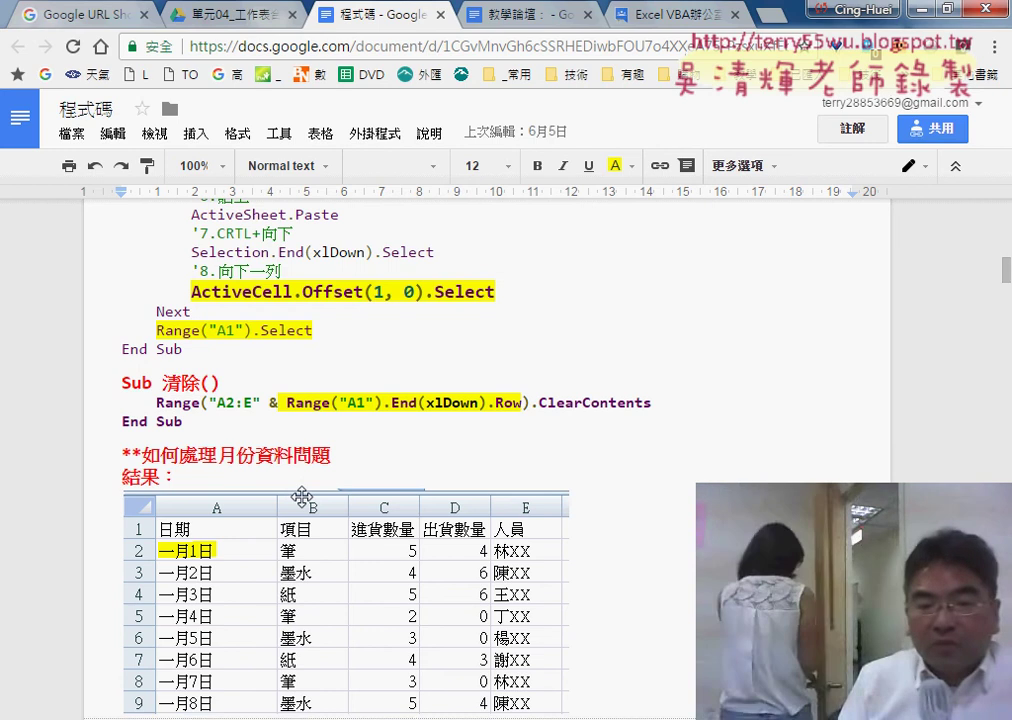
scroll(302, 505, down, 2)
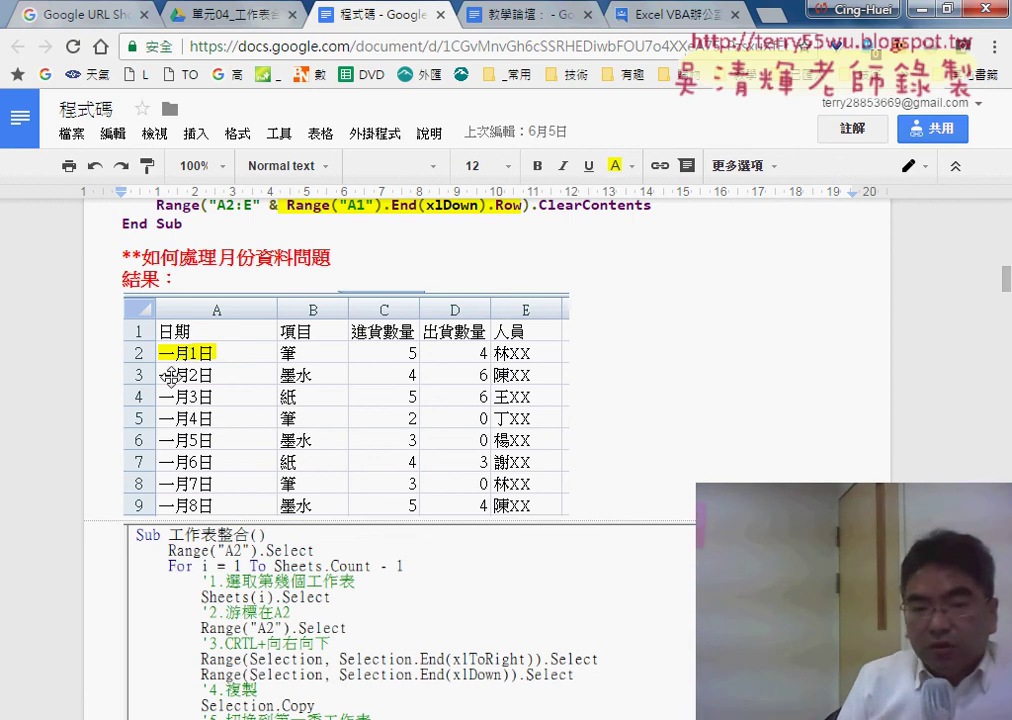
scroll(212, 385, down, 3)
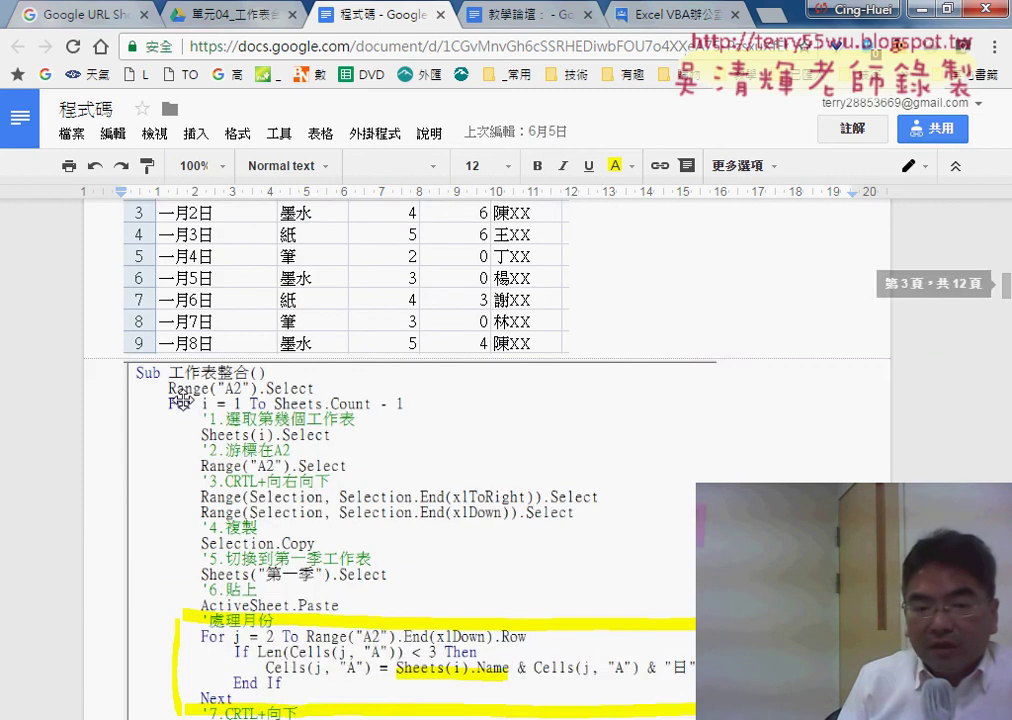
scroll(243, 438, down, 1)
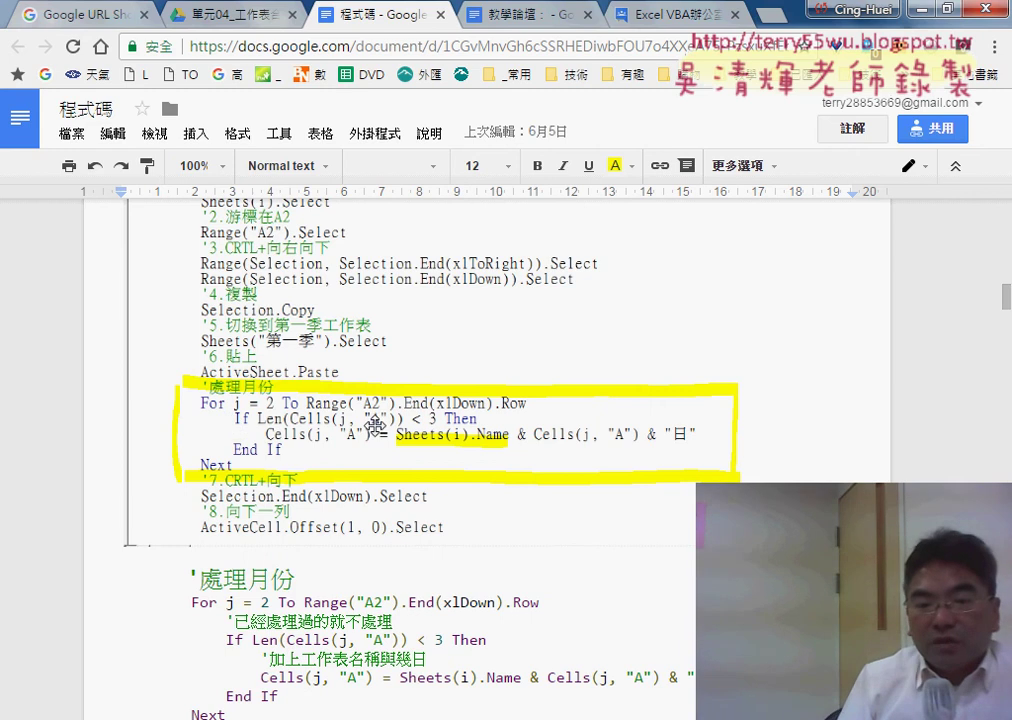
scroll(405, 422, up, 3)
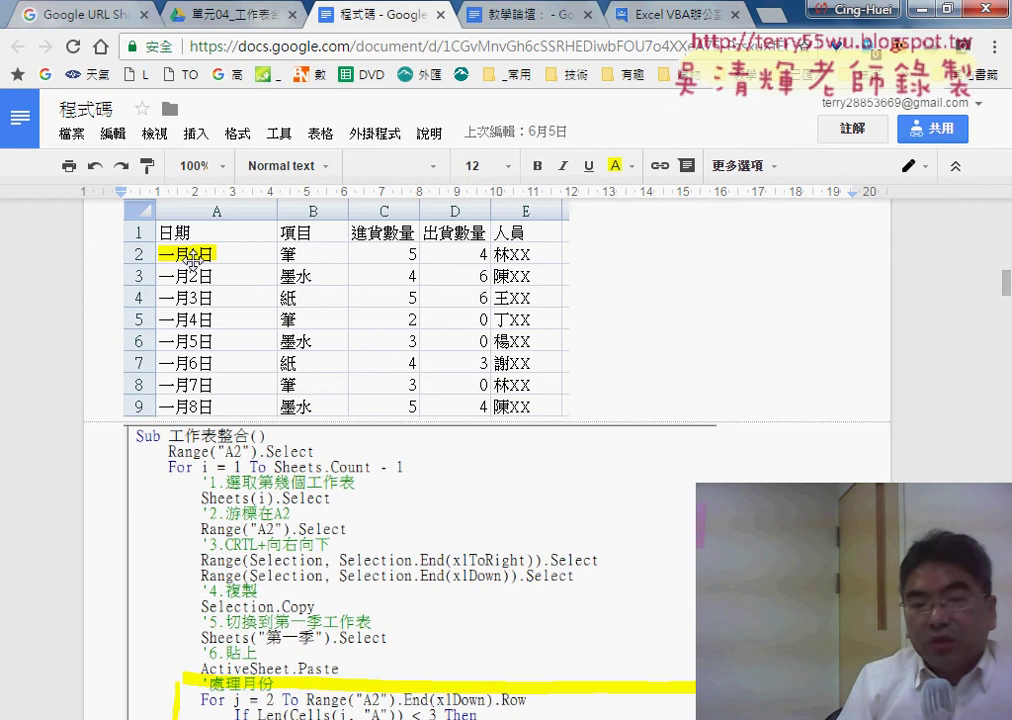
scroll(207, 319, down, 3)
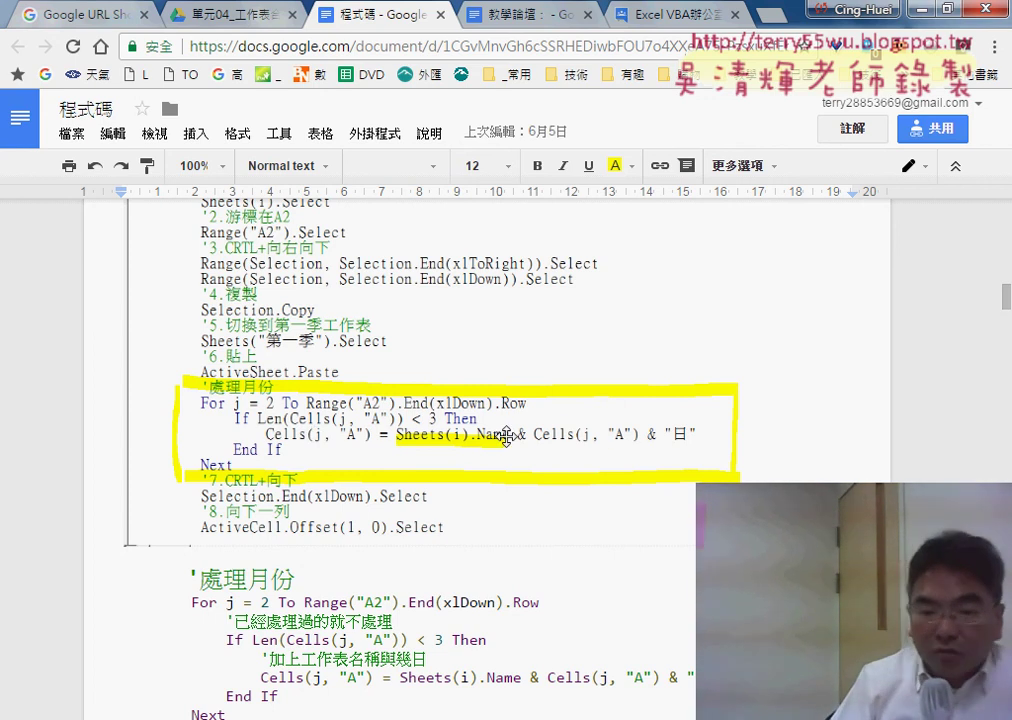
scroll(349, 430, up, 2)
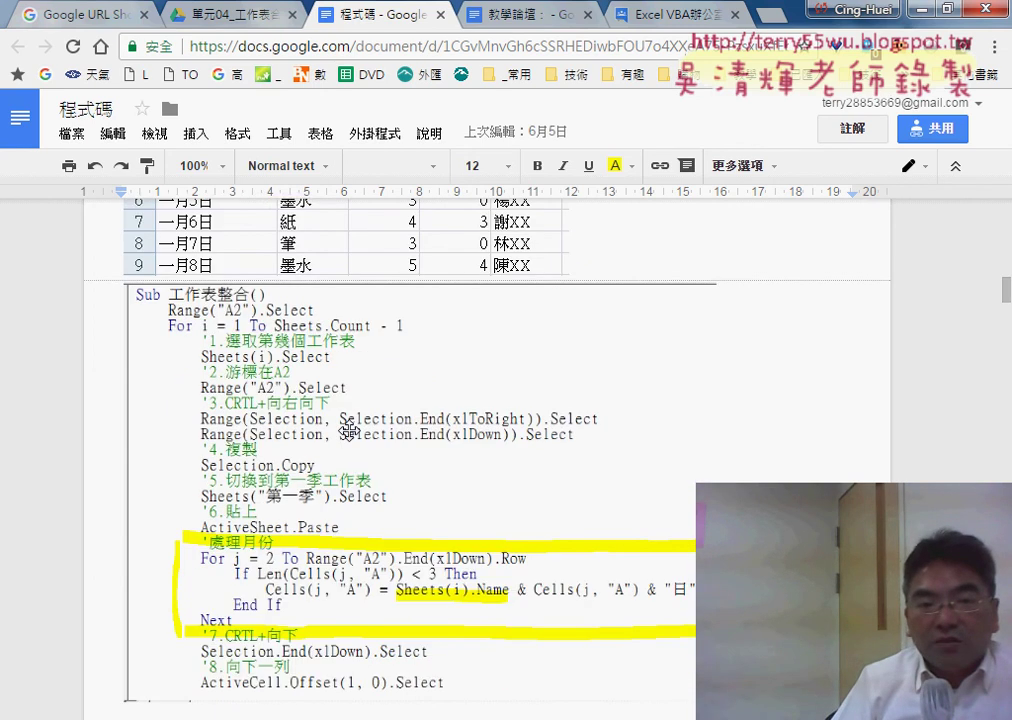
scroll(267, 332, up, 2)
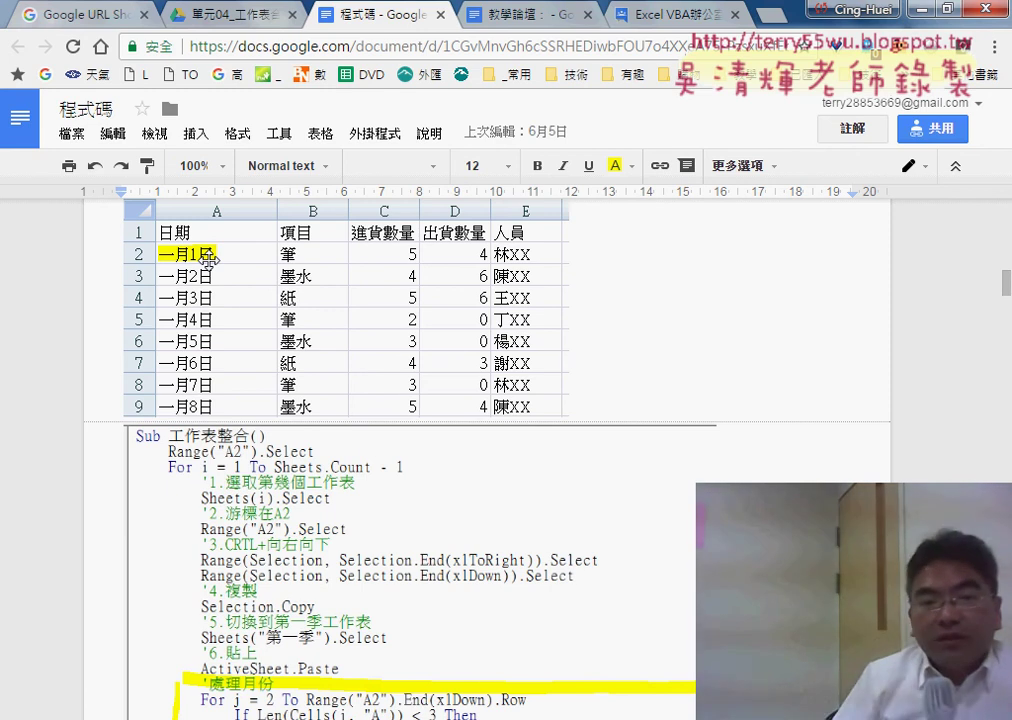
scroll(306, 438, down, 1)
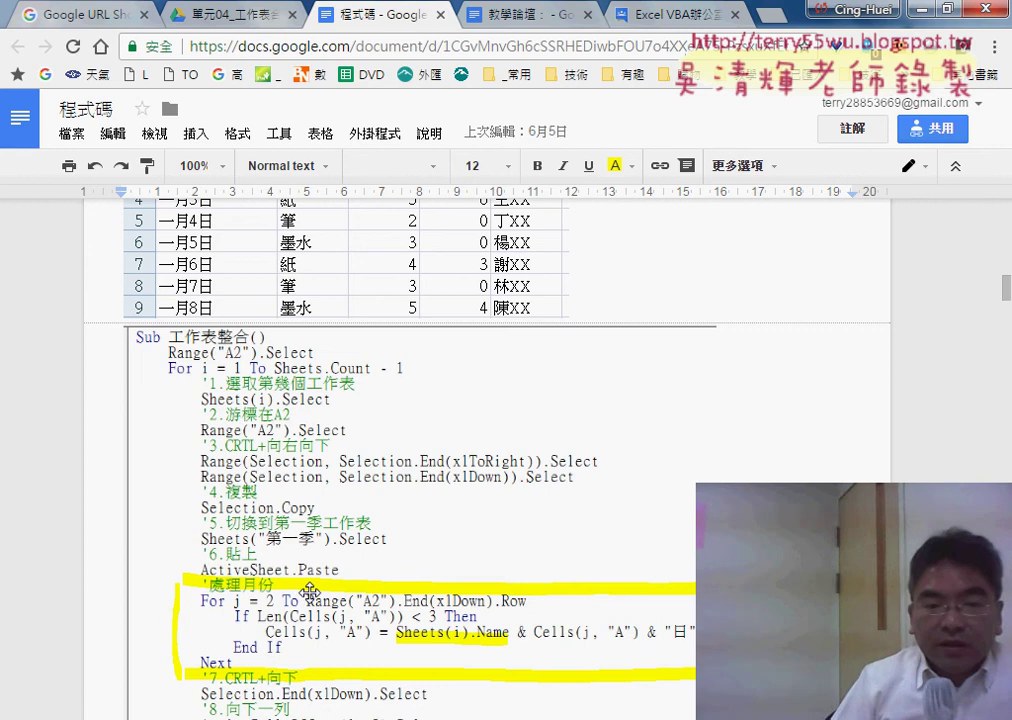
scroll(309, 592, down, 2)
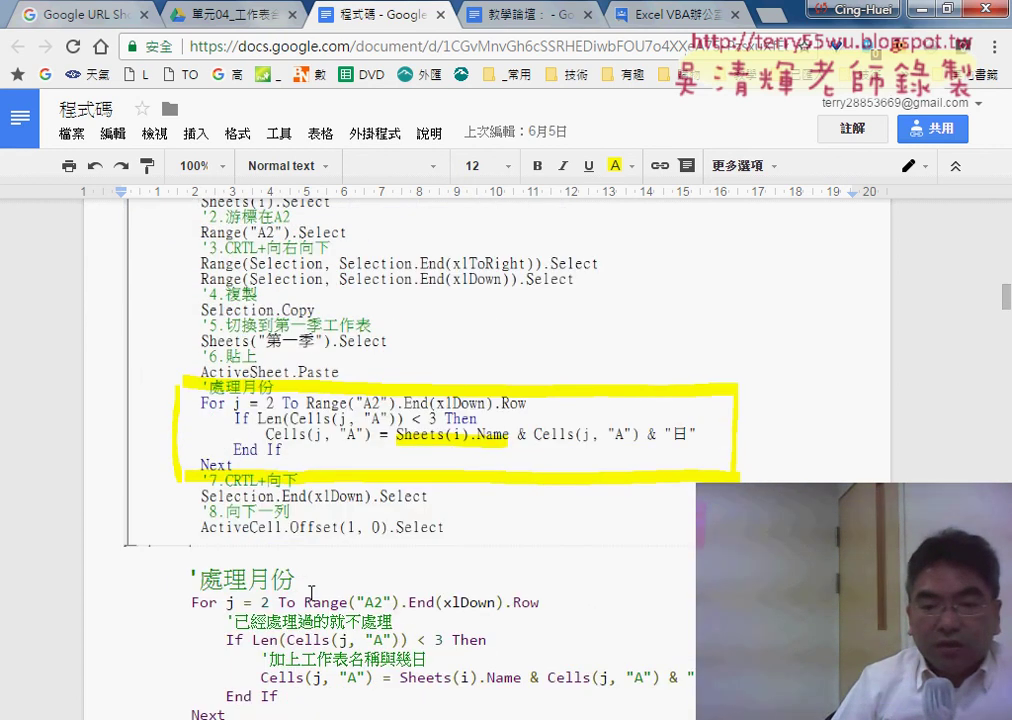
scroll(311, 593, down, 1)
scroll(311, 593, down, 2)
scroll(311, 593, down, 1)
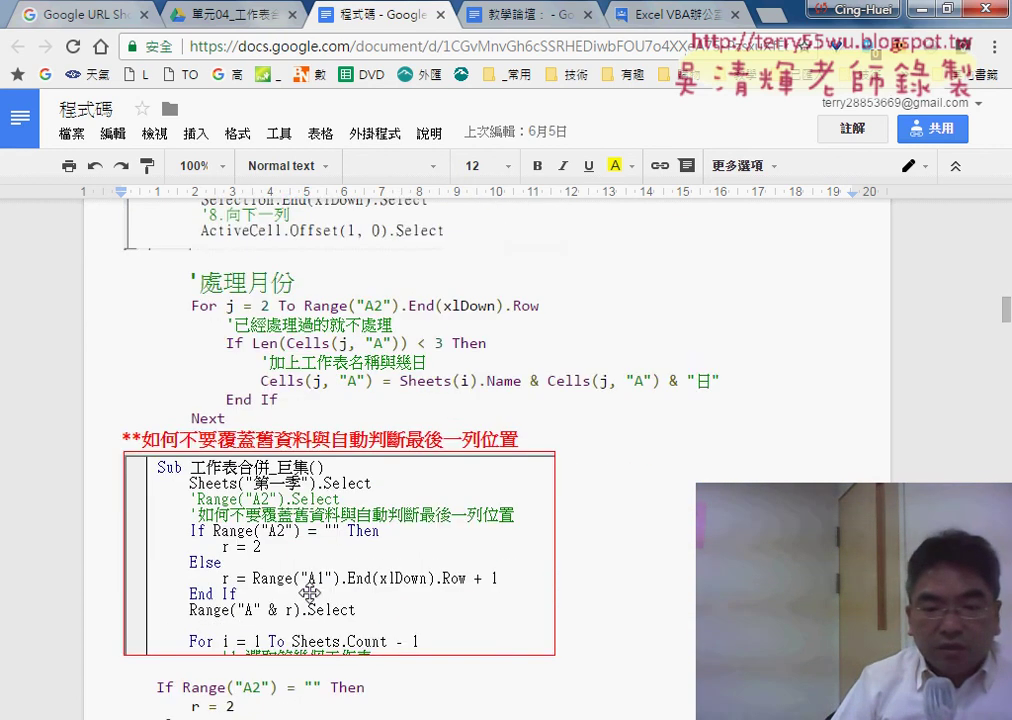
scroll(311, 593, down, 2)
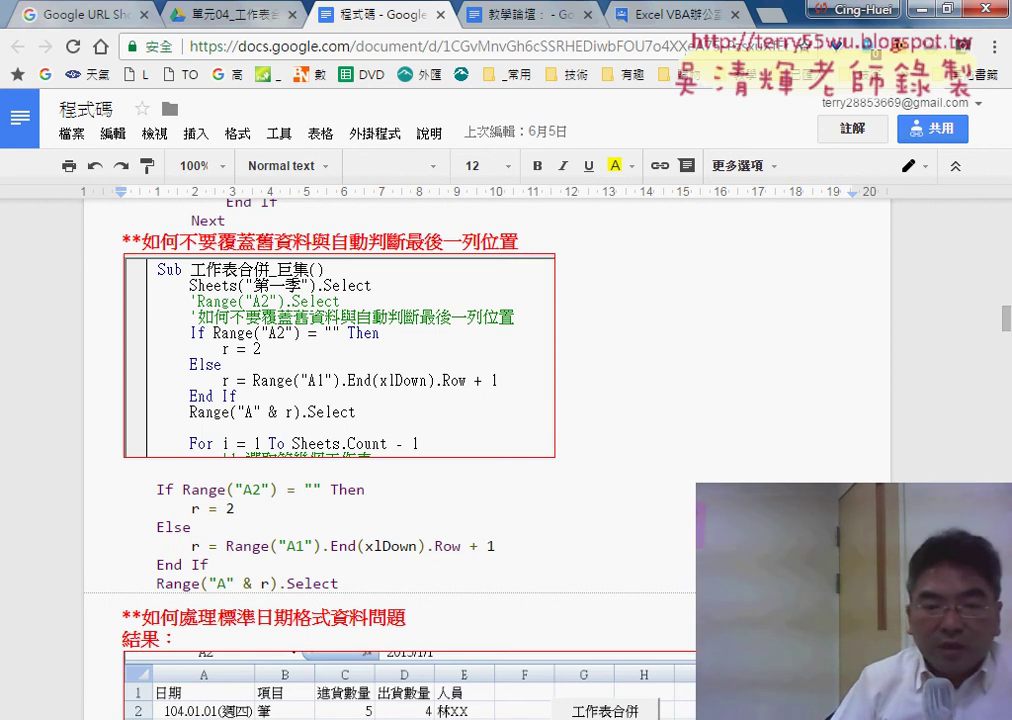
key(alt+Tab)
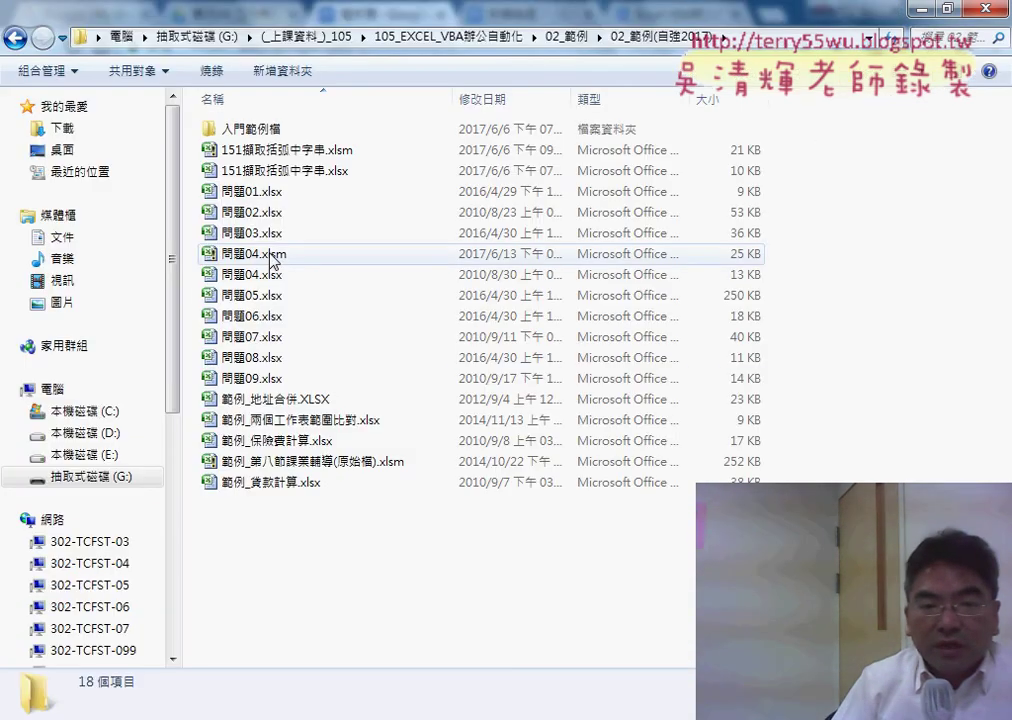
Open 問題04.xlsm in Excel and maximize its window
click(272, 260)
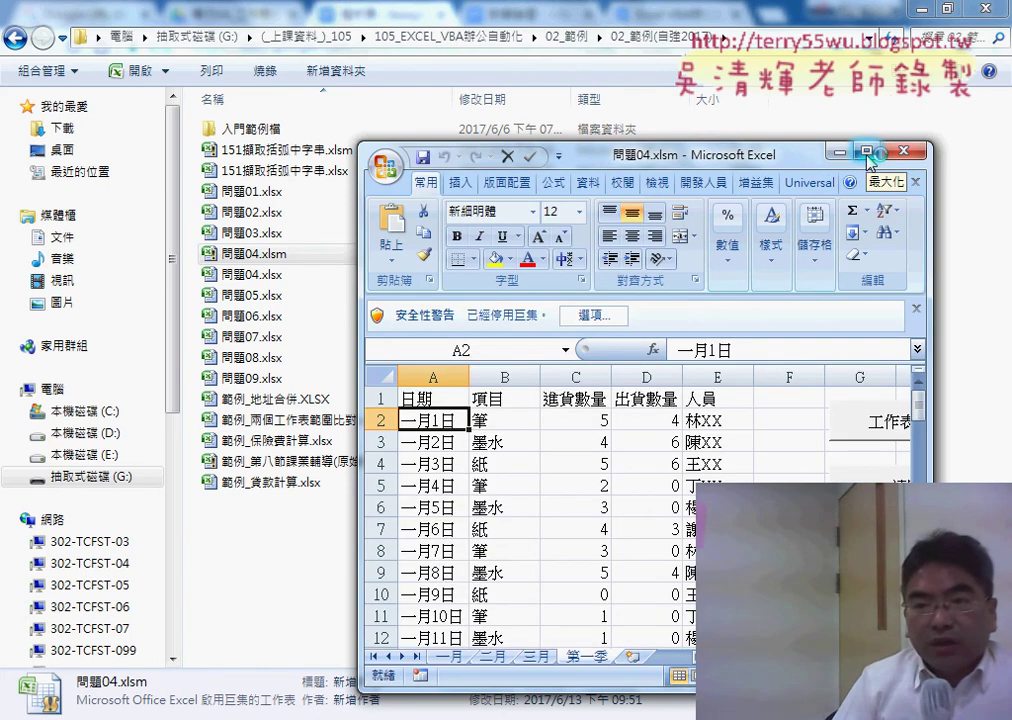
click(866, 152)
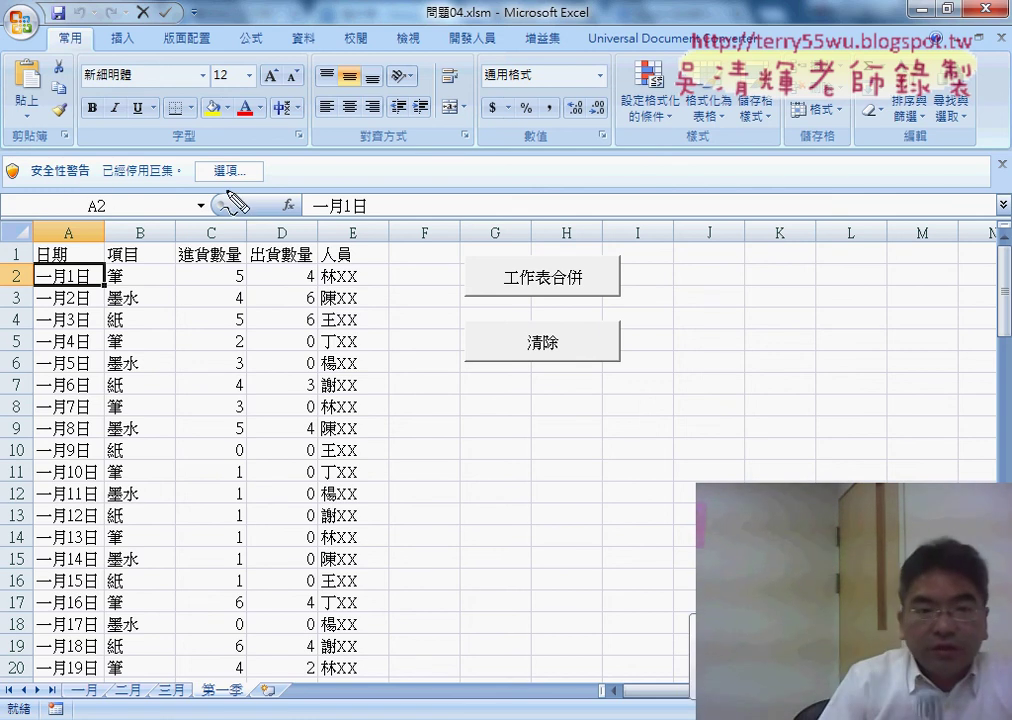
Mark the macros-disabled security warning with a red circle and arrow, then clear the marks
mouse_move(250, 185)
mouse_down()
mouse_move(264, 157)
mouse_move(265, 184)
mouse_up()
drag(333, 128, 270, 160)
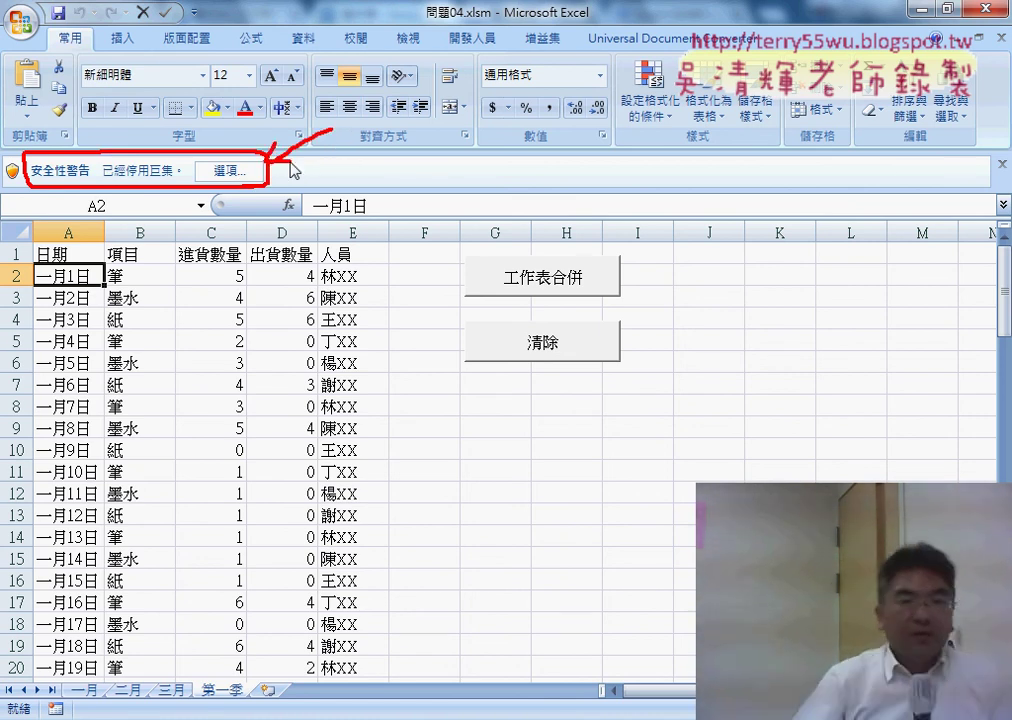
key(Escape)
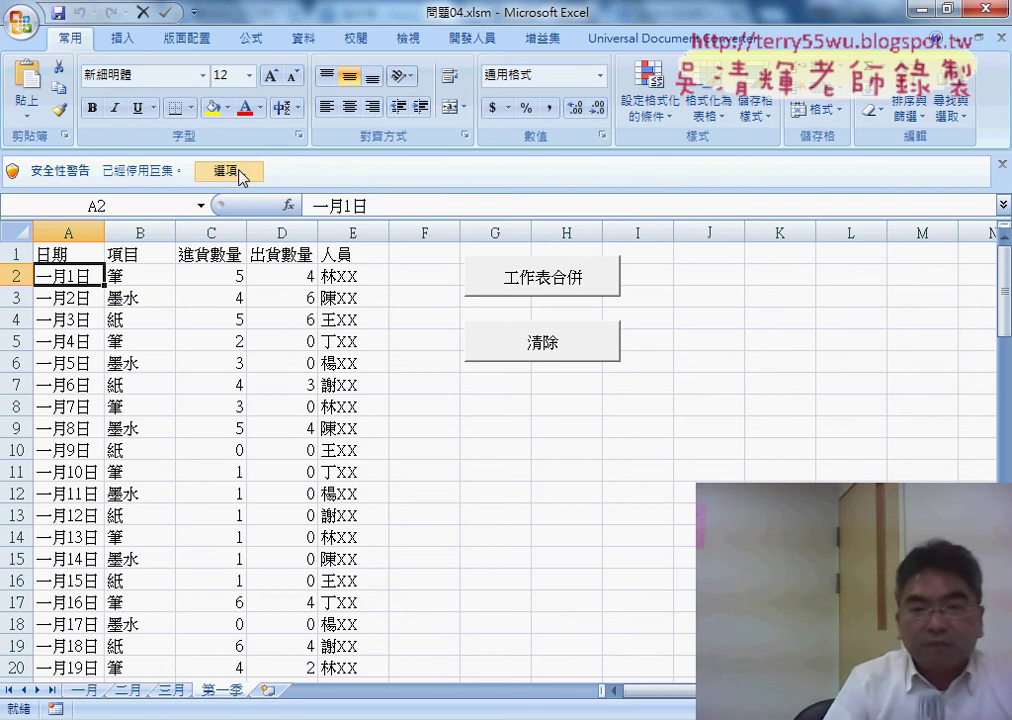
Enable the workbook's macro content through the Microsoft Office Security Options dialog
click(230, 171)
click(367, 377)
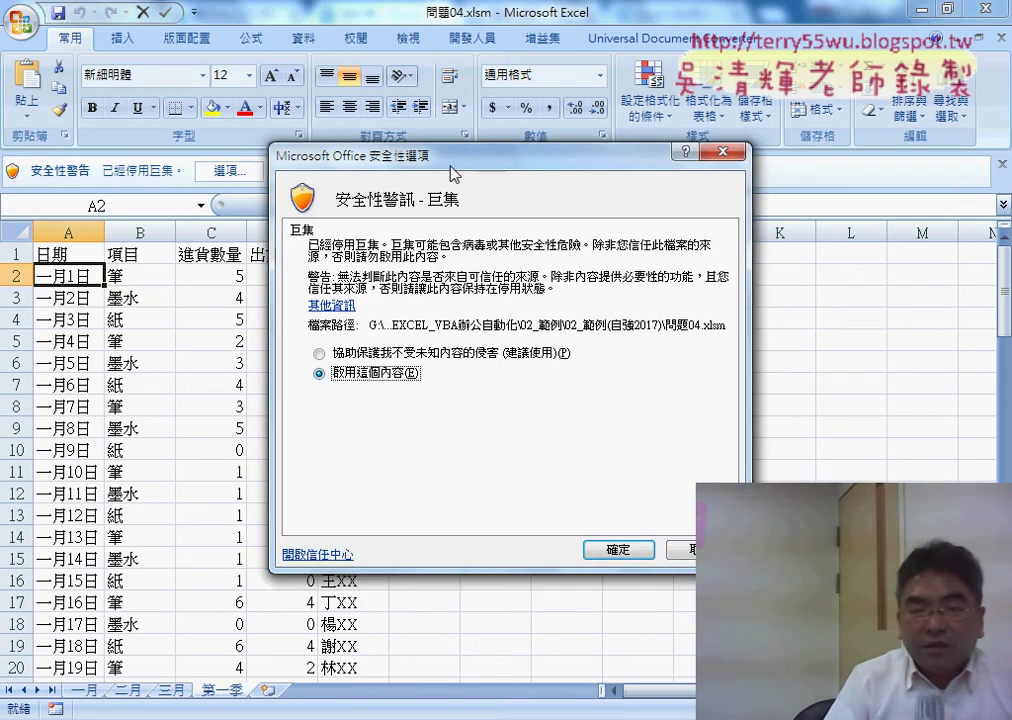
drag(450, 160, 558, 118)
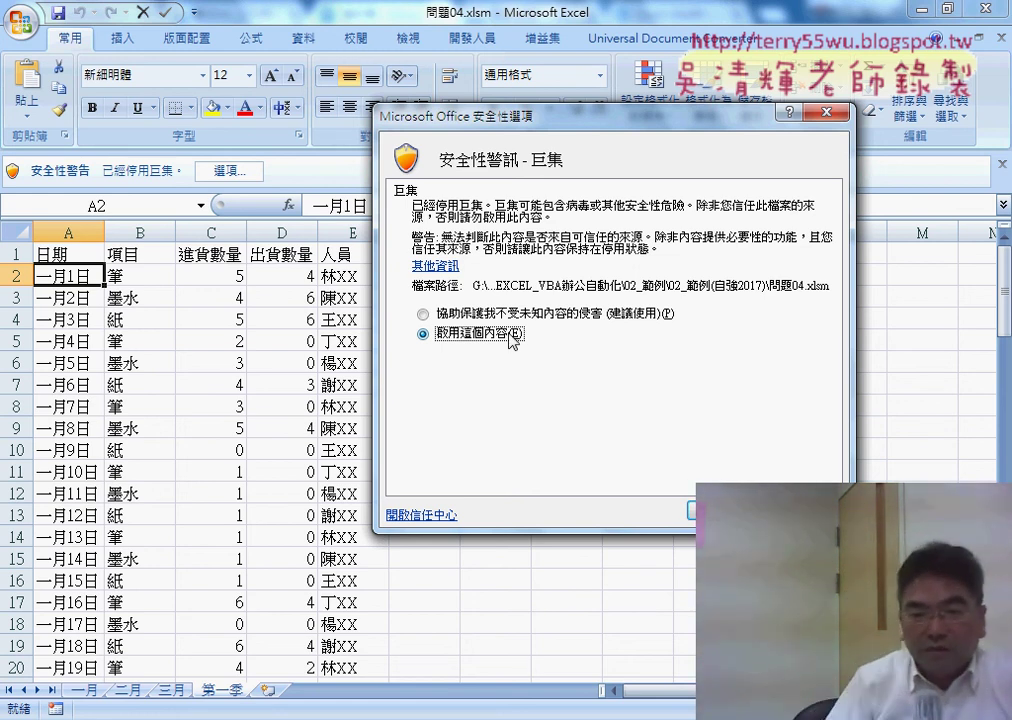
click(720, 511)
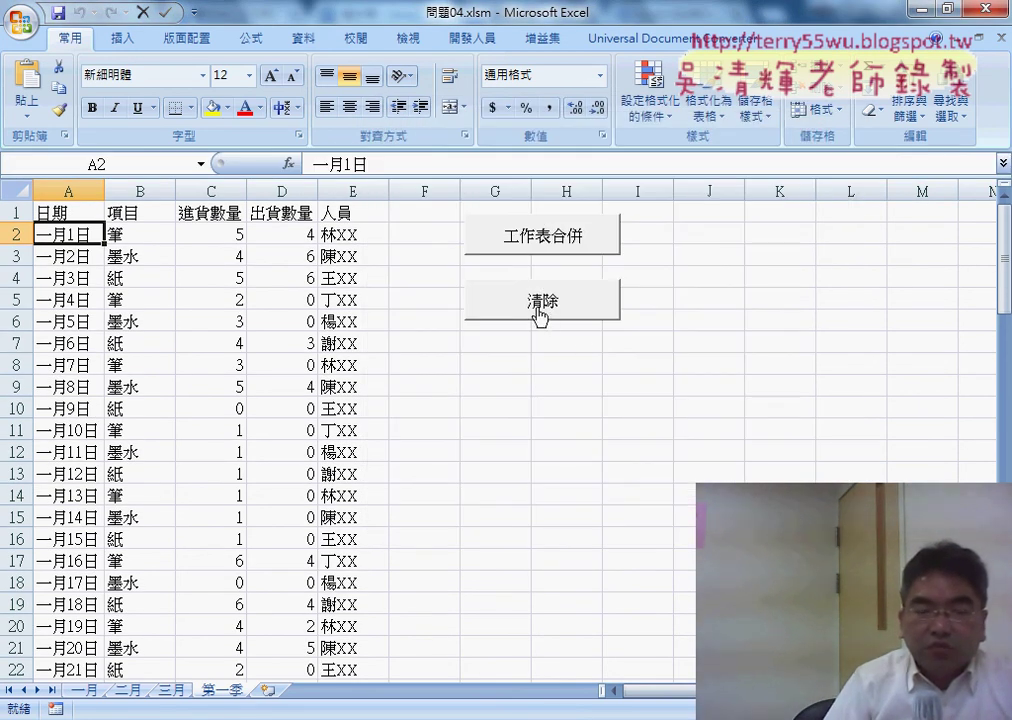
Clear the 第一季 sheet and look over the 一月, 二月 and 三月 sheets
click(539, 312)
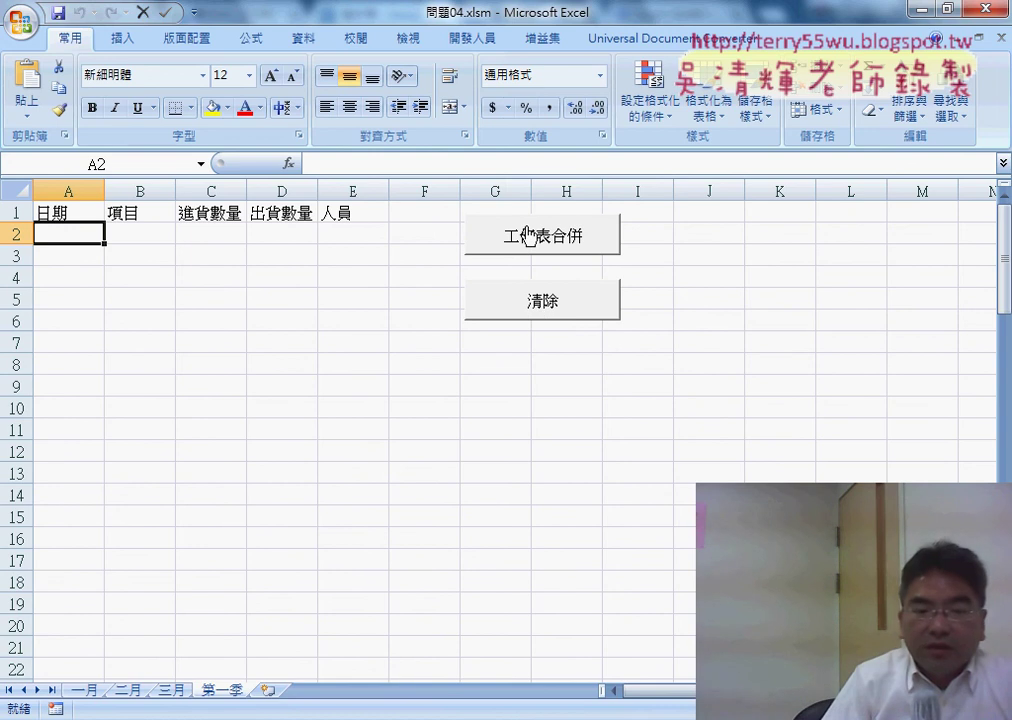
click(88, 691)
click(126, 691)
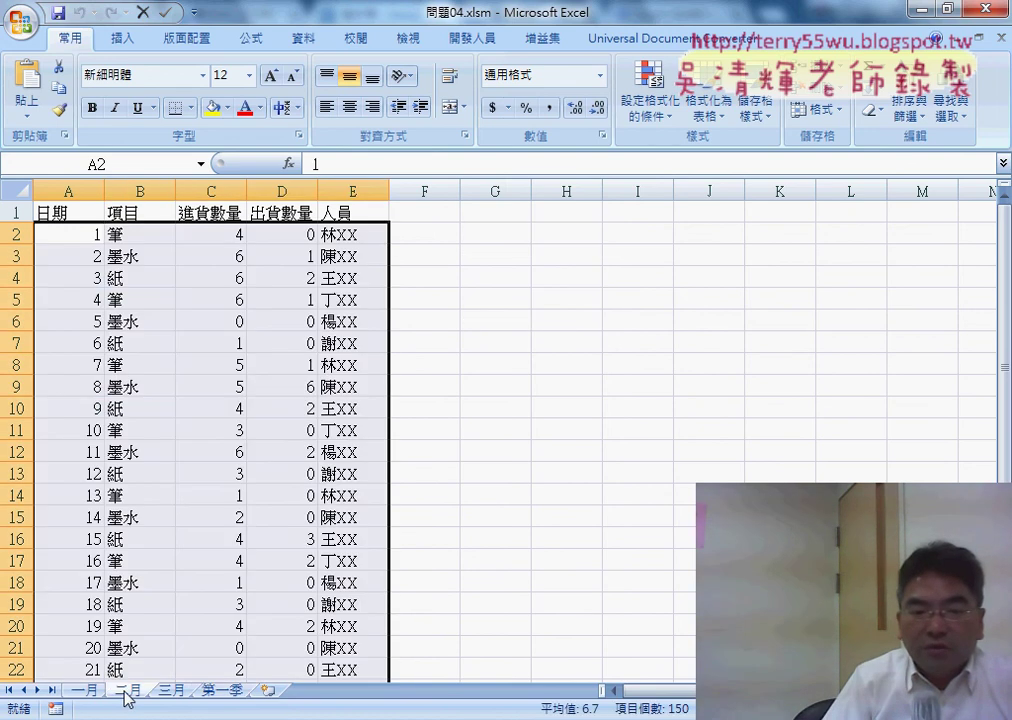
click(171, 691)
click(219, 691)
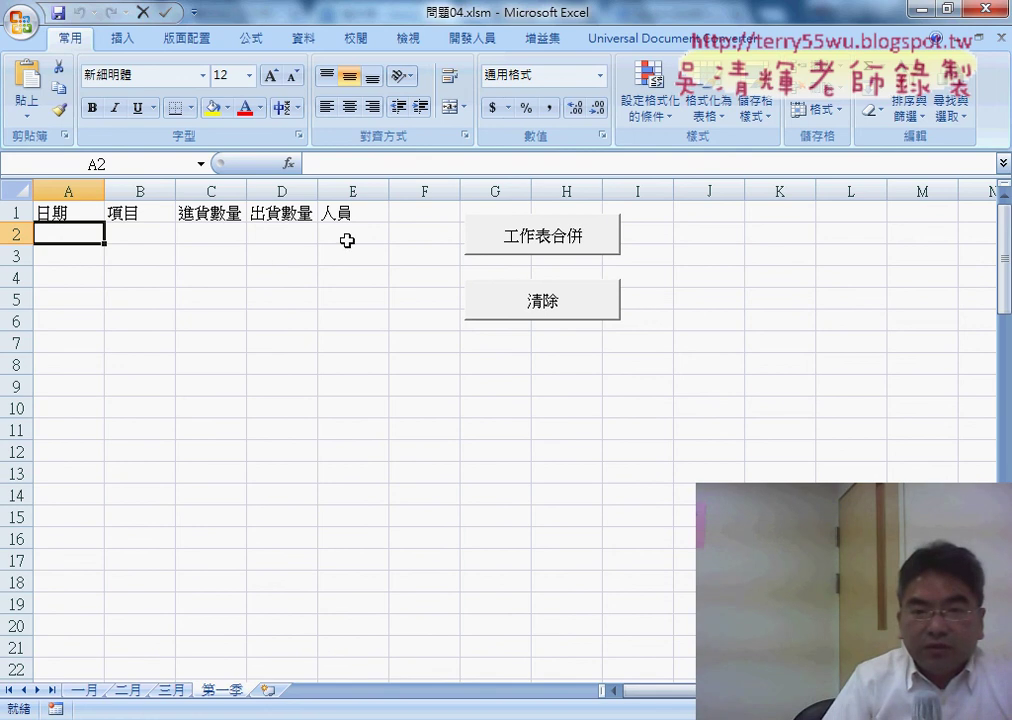
Run 工作表合併 and compare 第一季's A2 date with the 一月 sheet's dates in A2 and A31
click(525, 255)
click(72, 240)
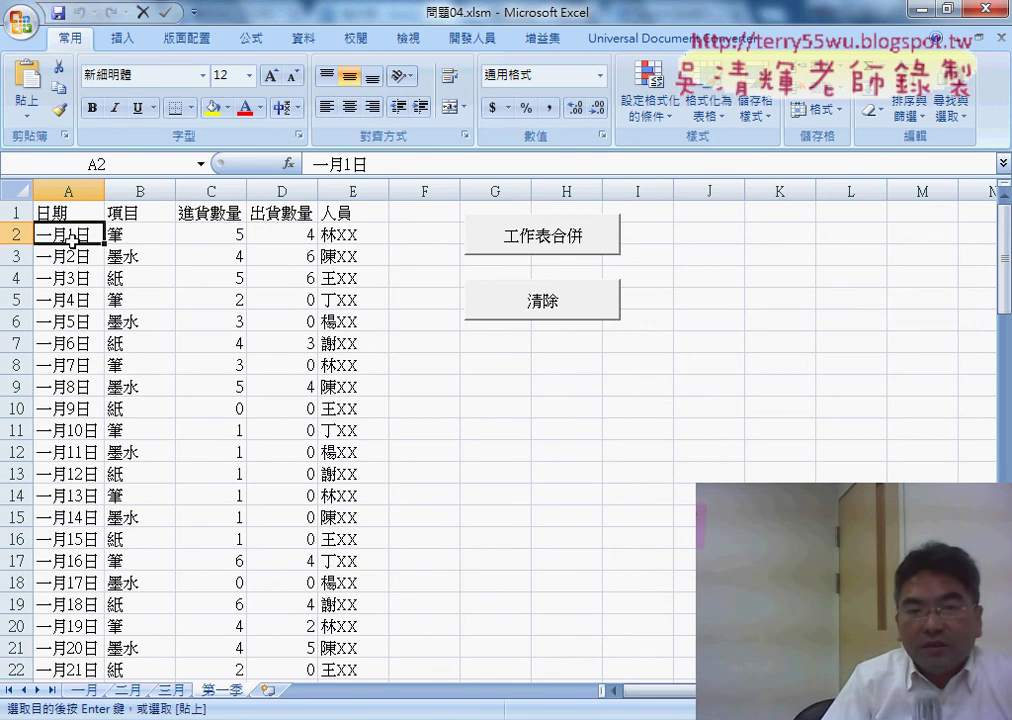
click(88, 690)
click(81, 235)
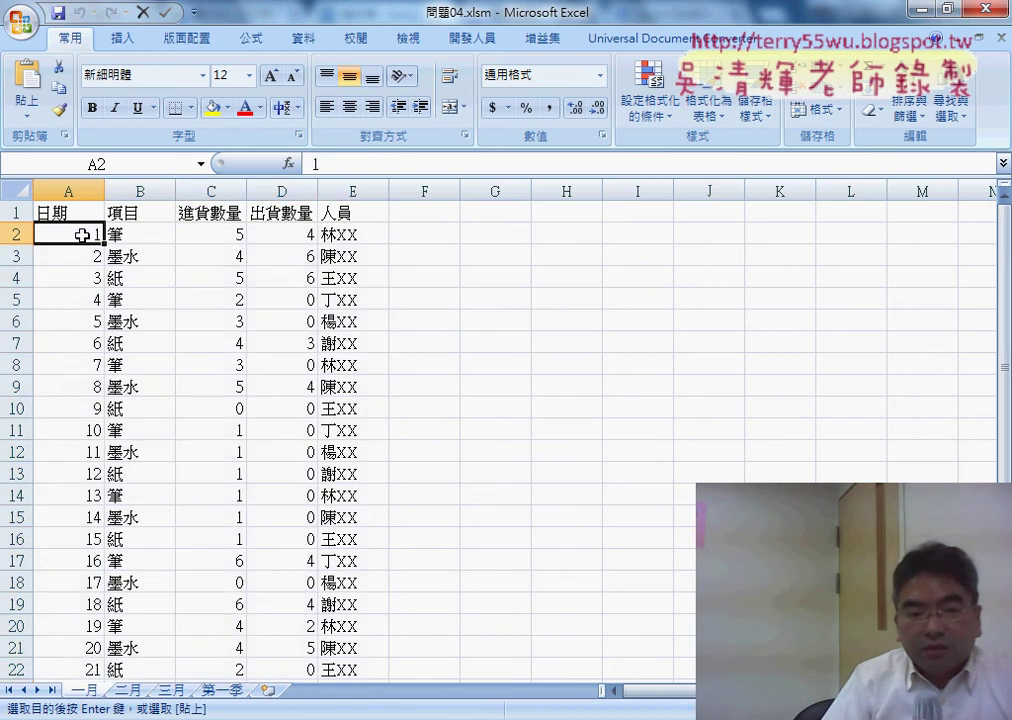
scroll(81, 454, down, 4)
click(92, 607)
scroll(90, 590, up, 3)
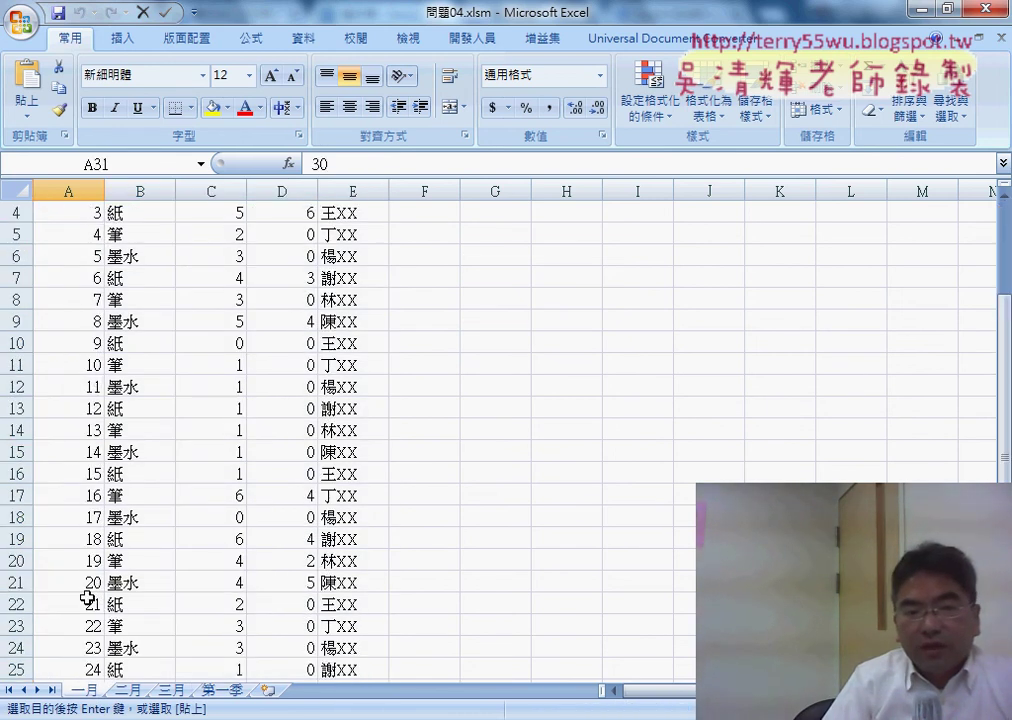
scroll(74, 255, up, 1)
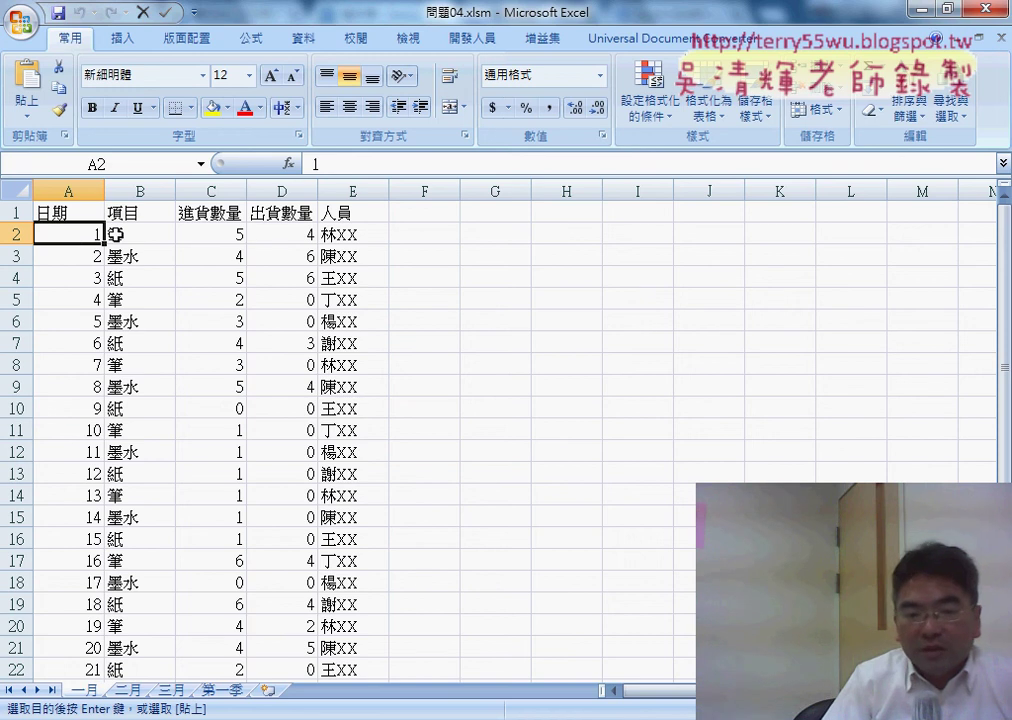
Scroll the merged 第一季 sheet down to row 91, then return to Google Drive
click(233, 690)
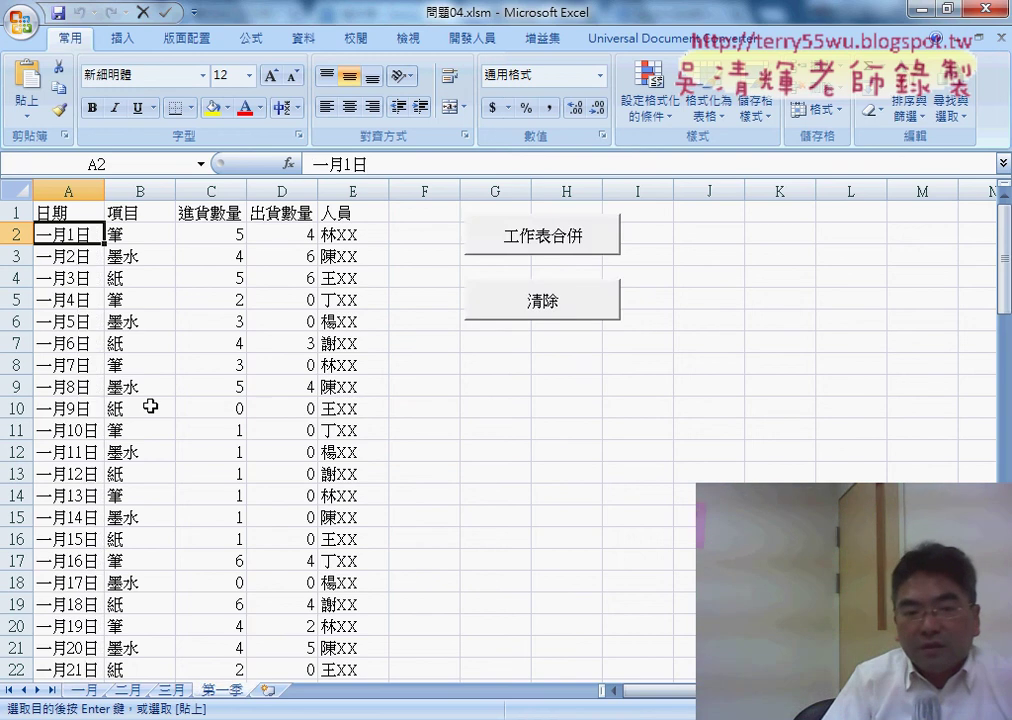
scroll(70, 312, down, 3)
scroll(75, 352, down, 4)
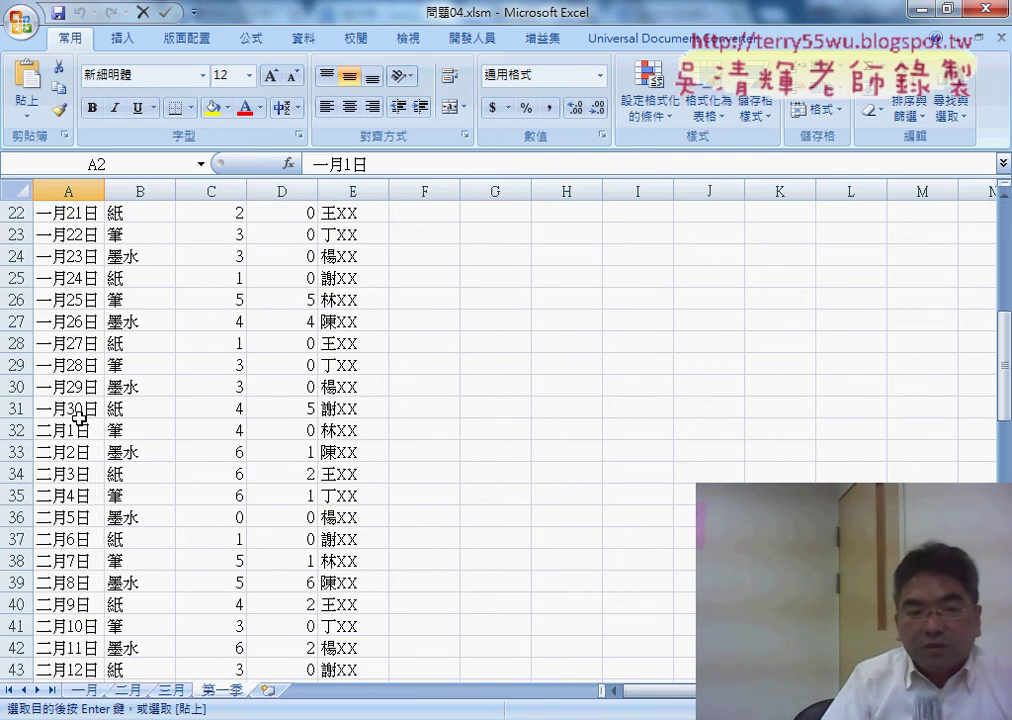
scroll(78, 454, down, 3)
scroll(78, 454, down, 6)
scroll(78, 454, down, 3)
scroll(78, 455, down, 2)
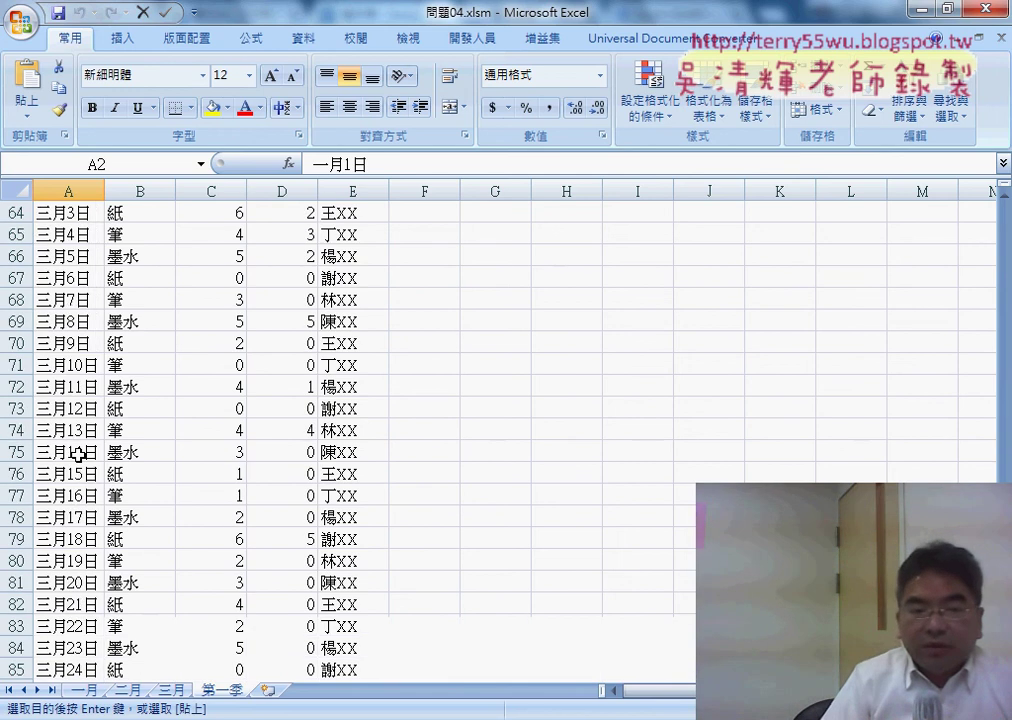
scroll(78, 454, down, 2)
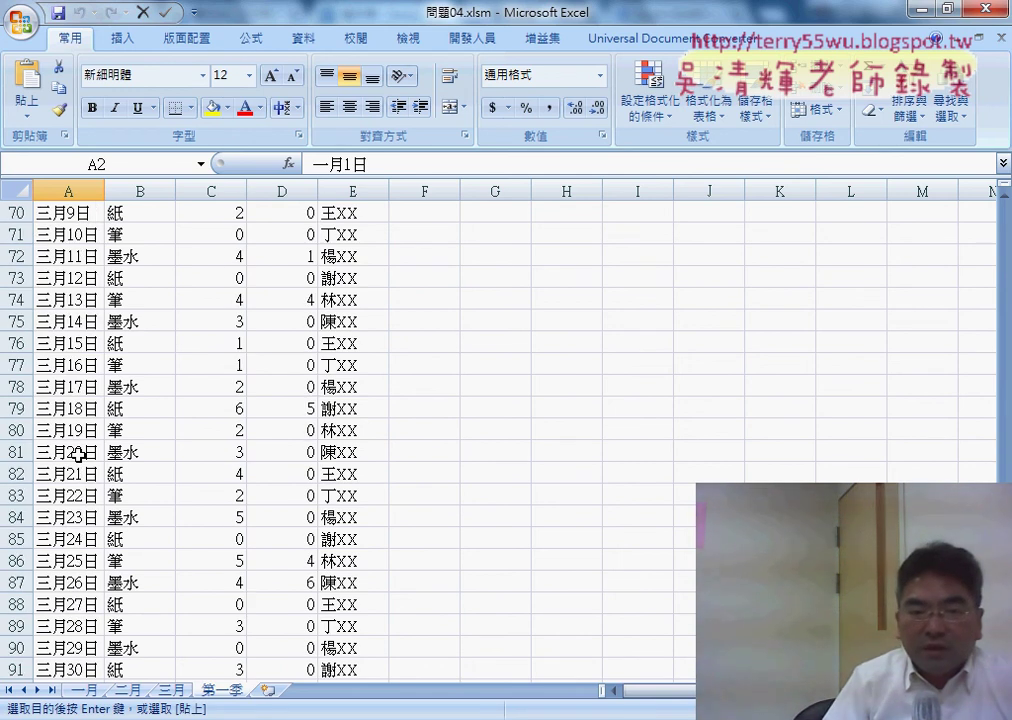
scroll(78, 454, down, 1)
scroll(78, 454, down, 1)
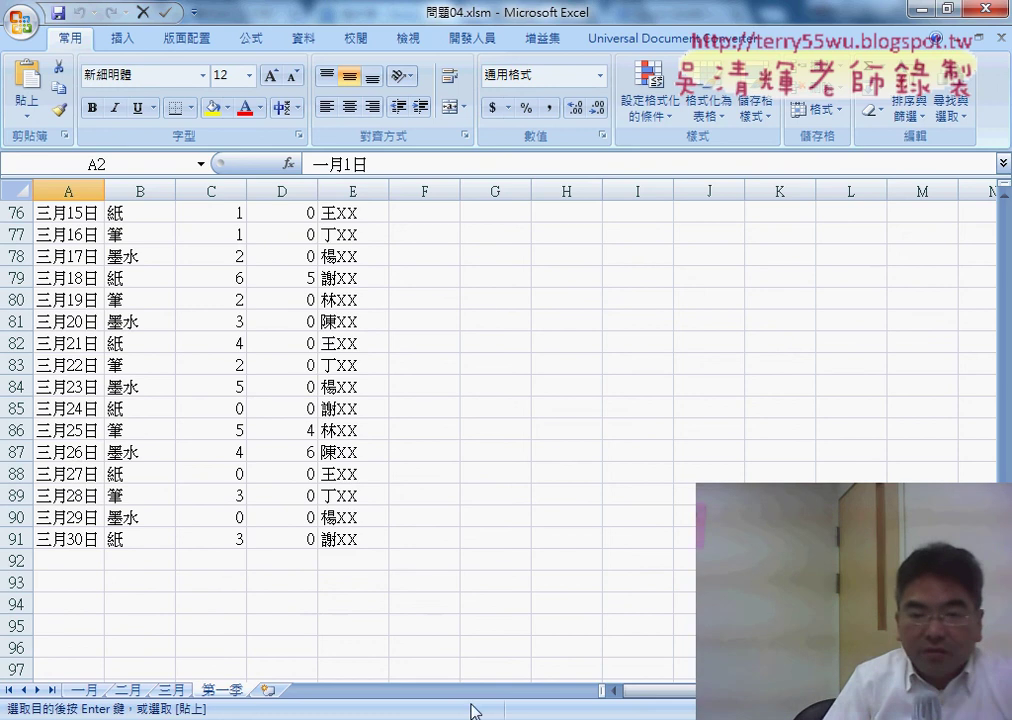
key(alt+Tab)
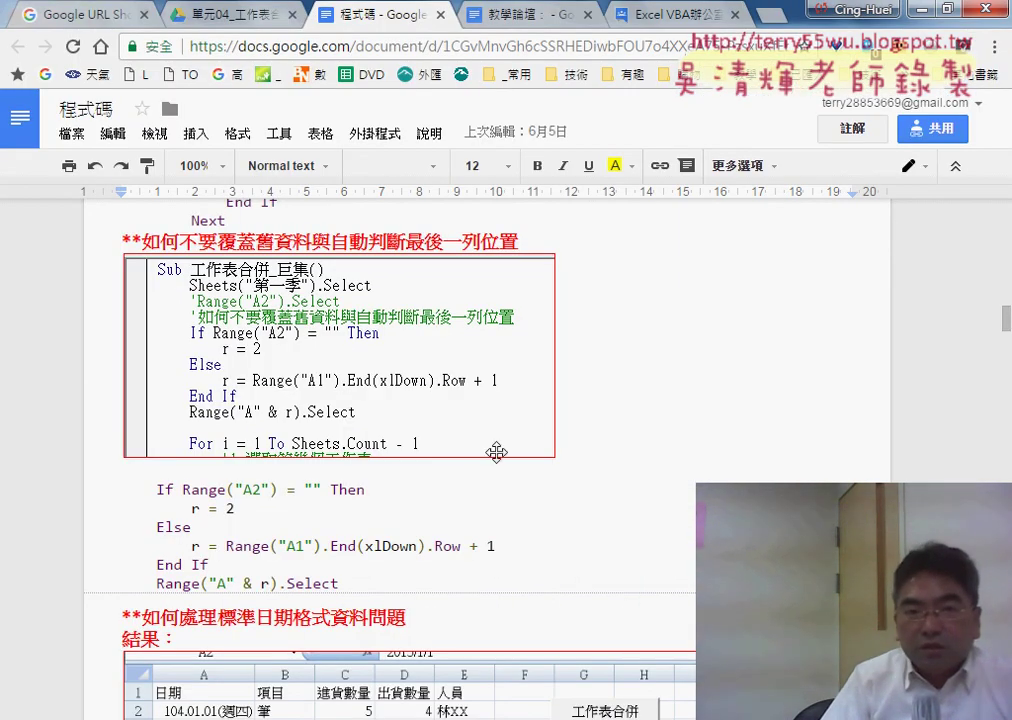
click(233, 20)
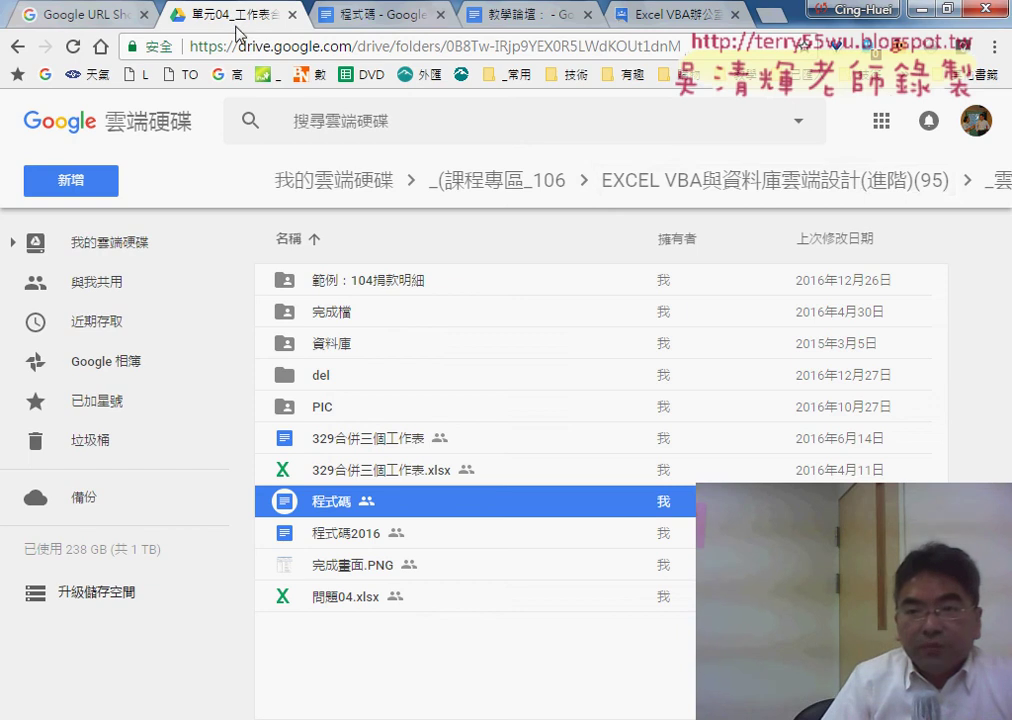
Go up to EXCEL VBA與資料庫雲端設計(進階)(95), back into 單元04_工作表合併, and select 程式碼
click(903, 190)
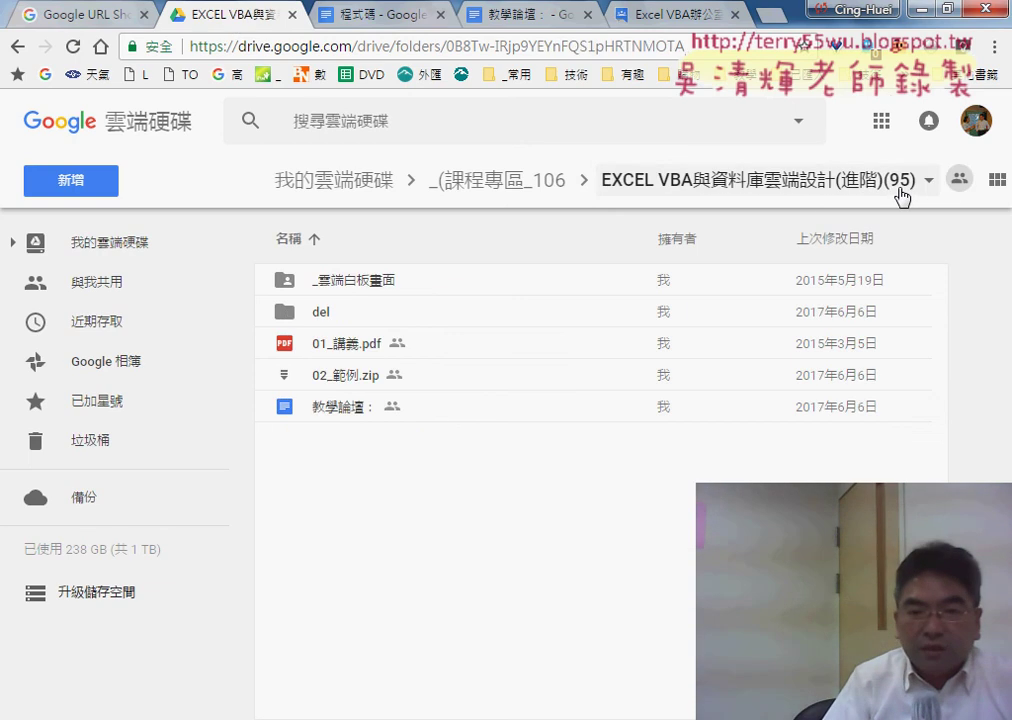
double_click(390, 285)
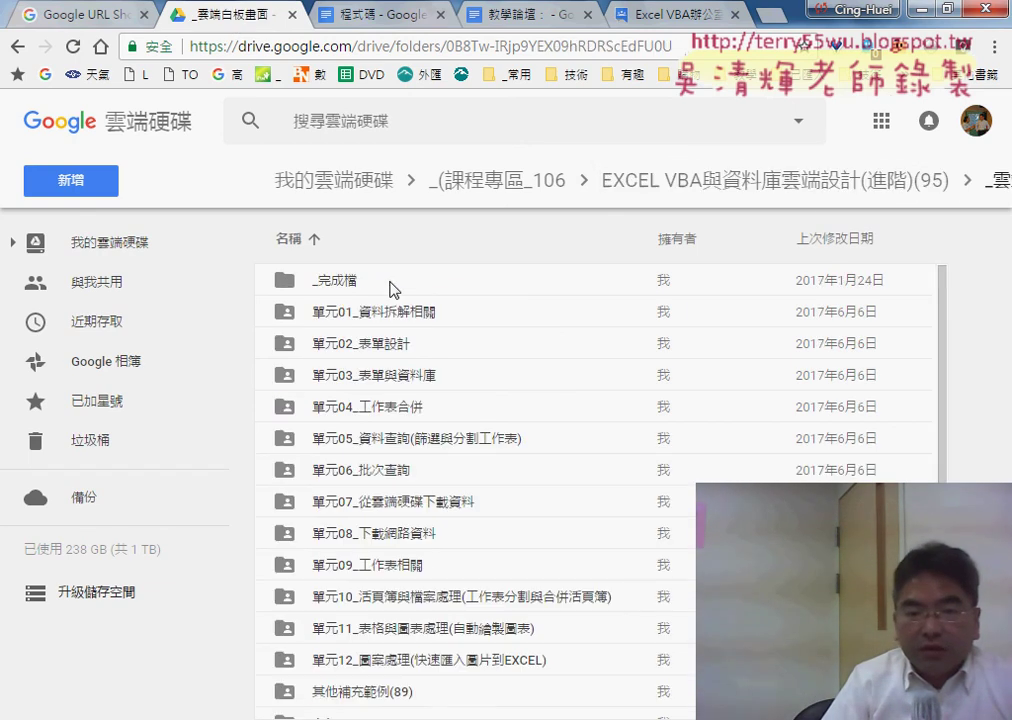
double_click(381, 420)
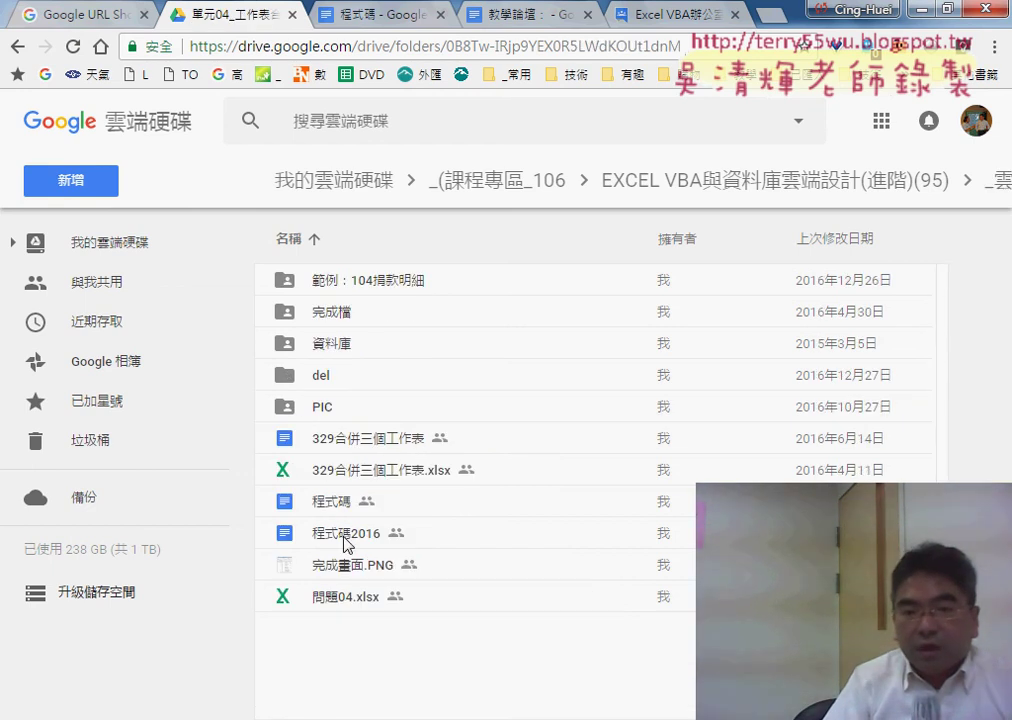
click(330, 505)
Look at the standard date-format section of 程式碼, then return to 問題04.xlsm in Excel
click(366, 18)
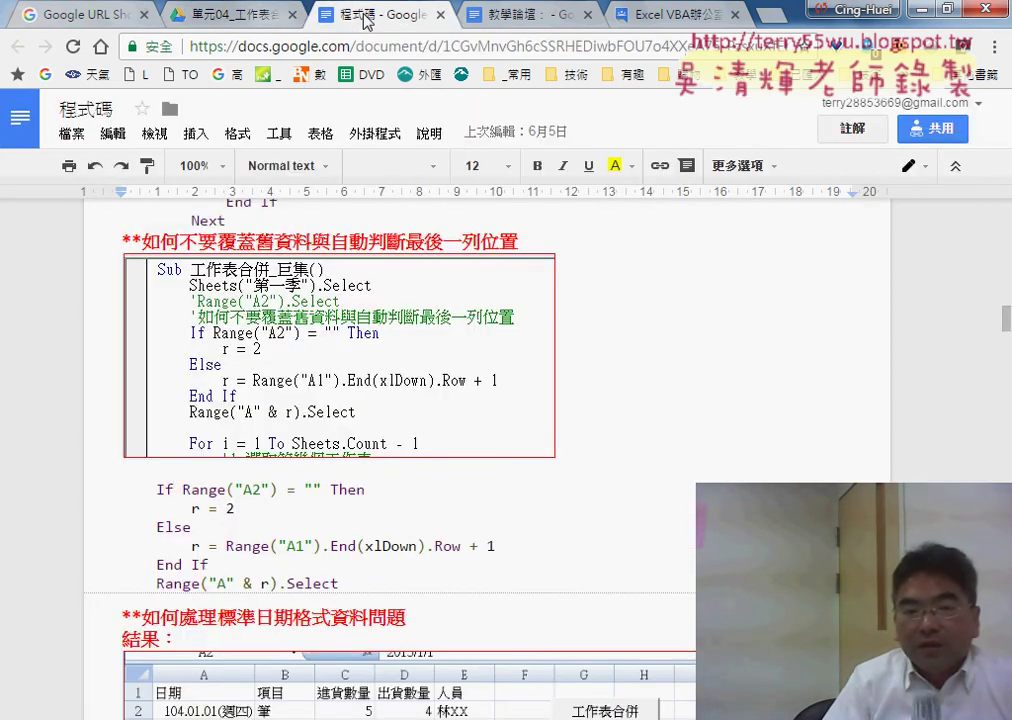
scroll(513, 358, down, 3)
scroll(513, 358, down, 2)
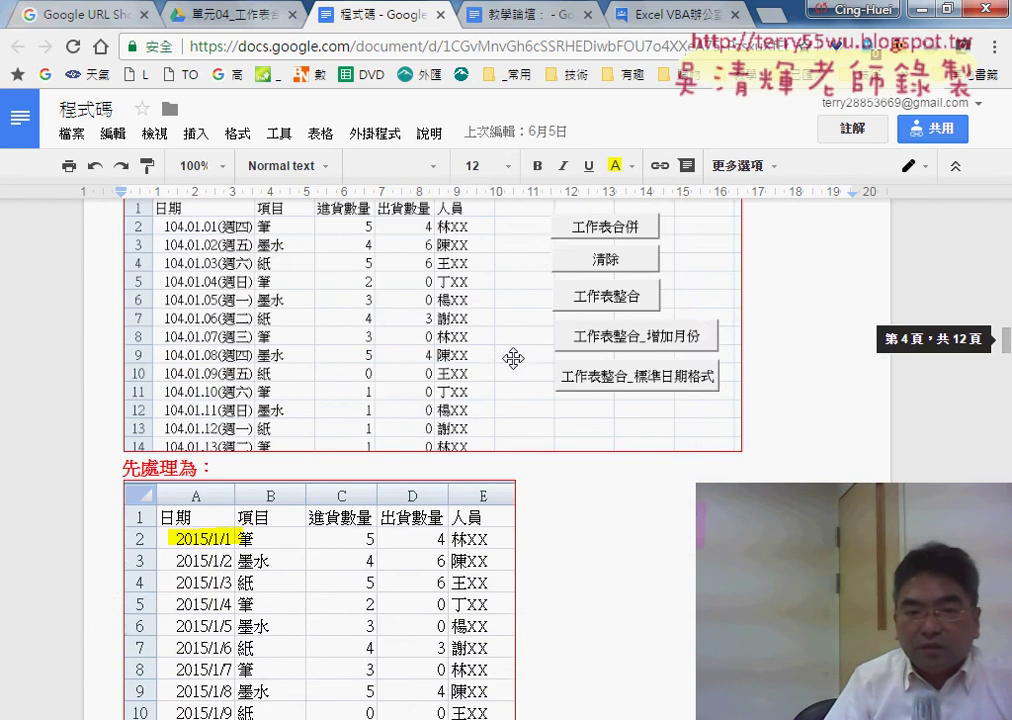
scroll(513, 358, up, 2)
scroll(513, 358, up, 1)
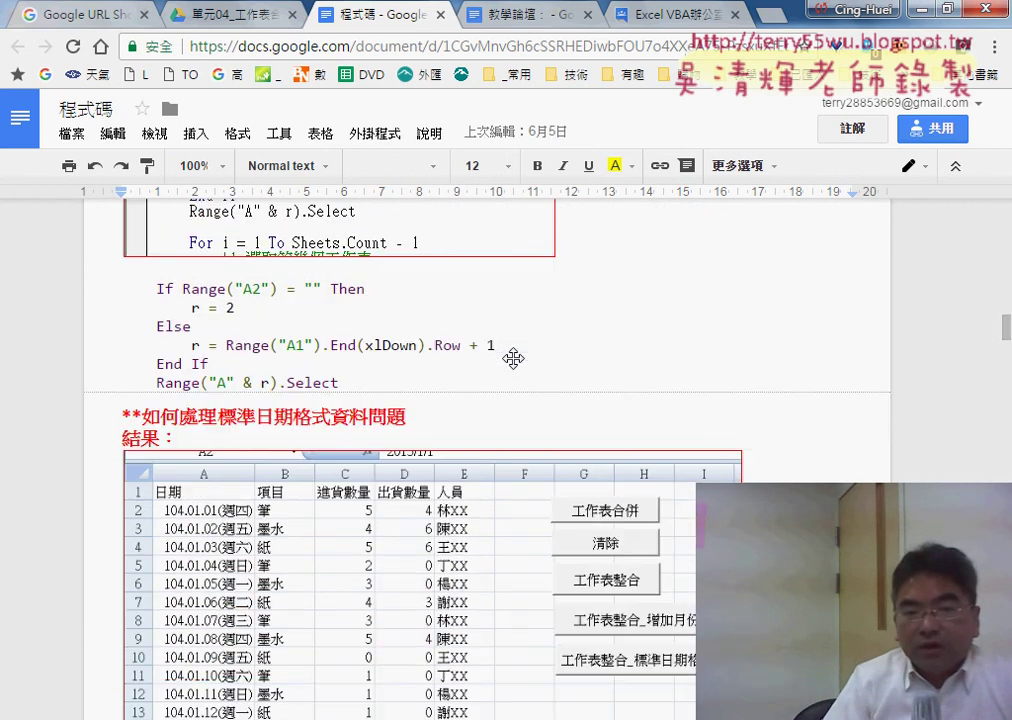
scroll(514, 359, up, 1)
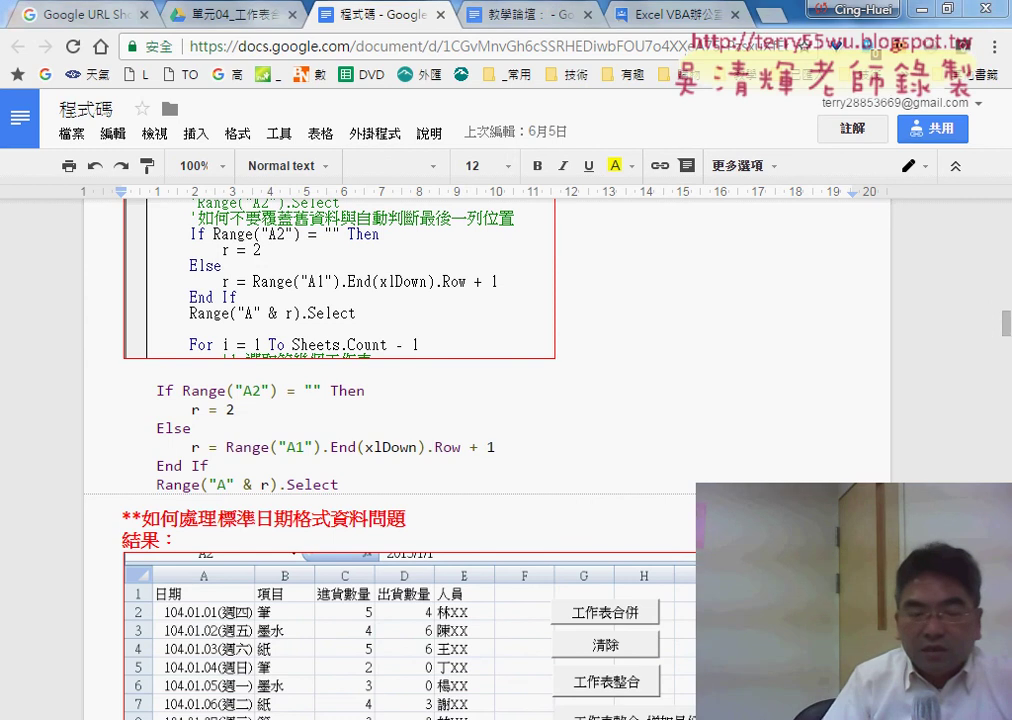
key(alt+Tab)
scroll(162, 399, up, 10)
scroll(168, 402, up, 6)
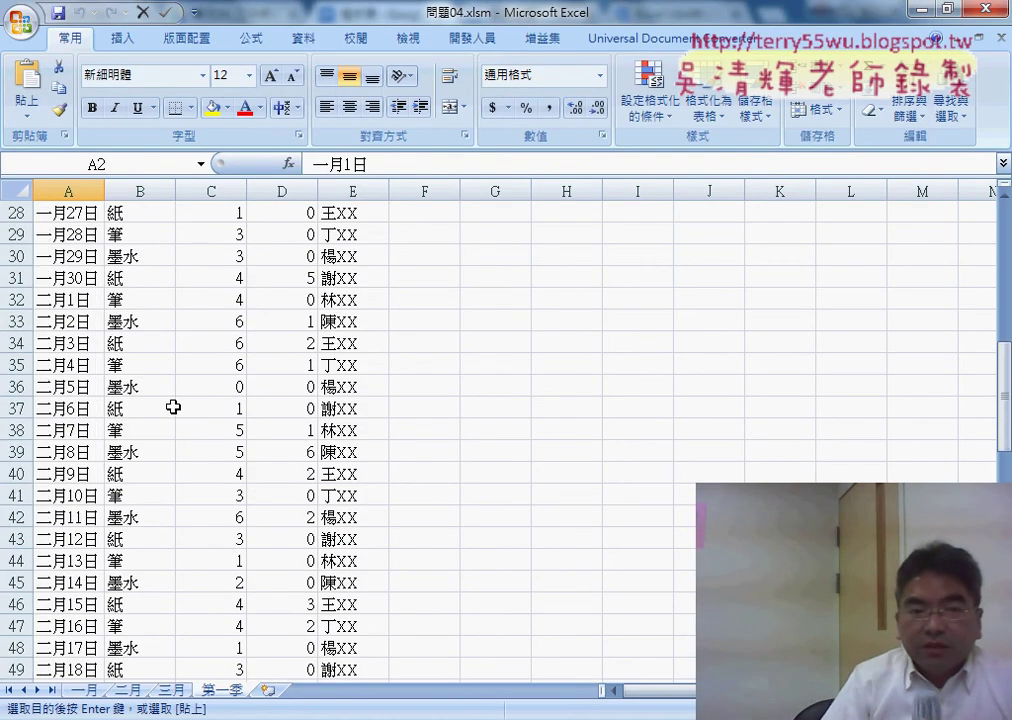
scroll(168, 400, up, 8)
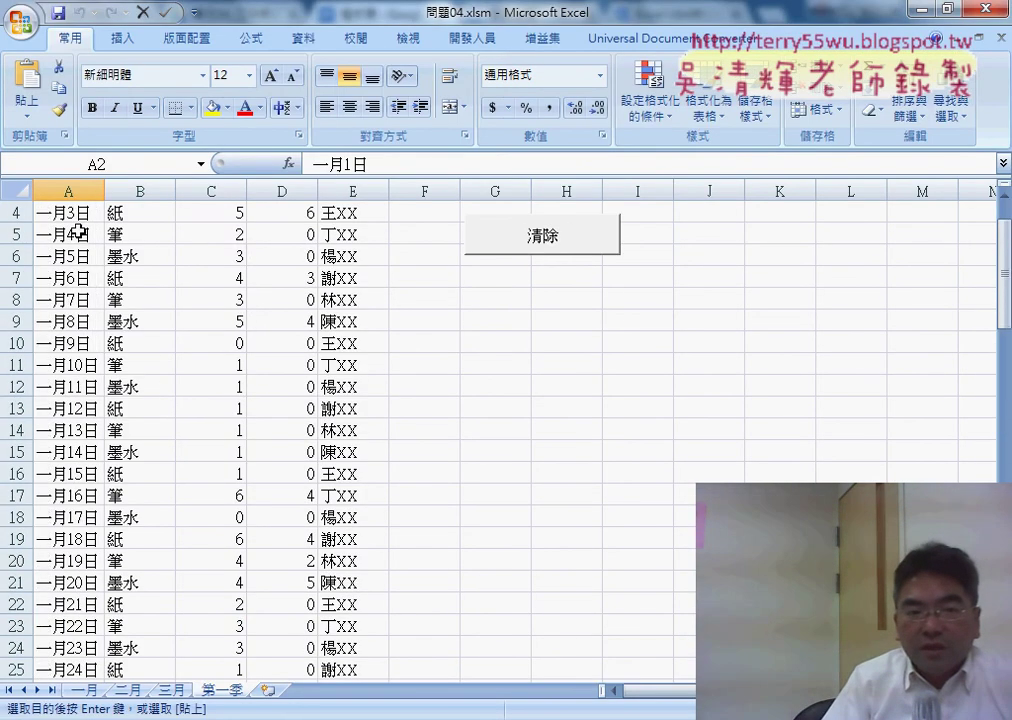
scroll(78, 233, up, 1)
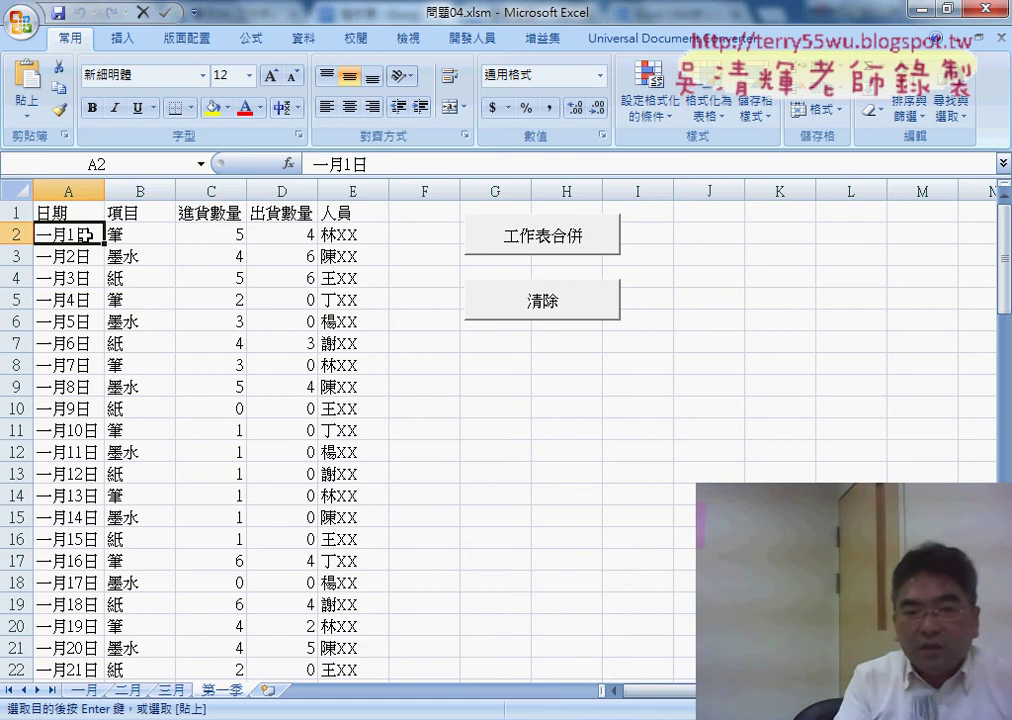
Overwrite the 一月1日 text in cell A2 with 2017/1/1 and recheck A2's date
key(Escape)
drag(313, 164, 344, 164)
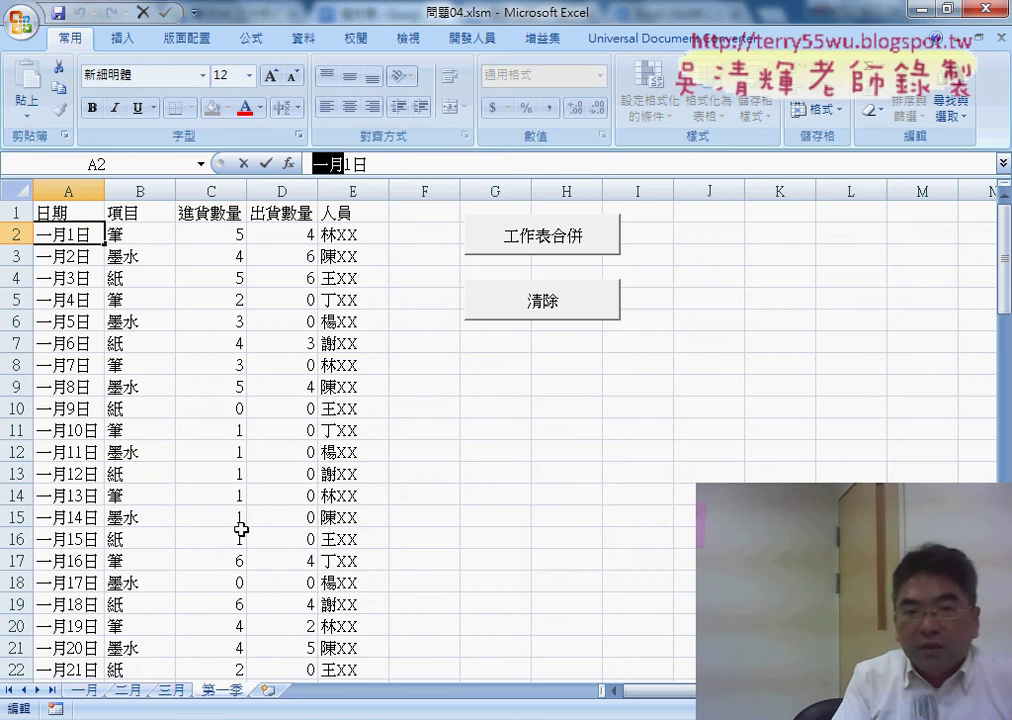
click(341, 163)
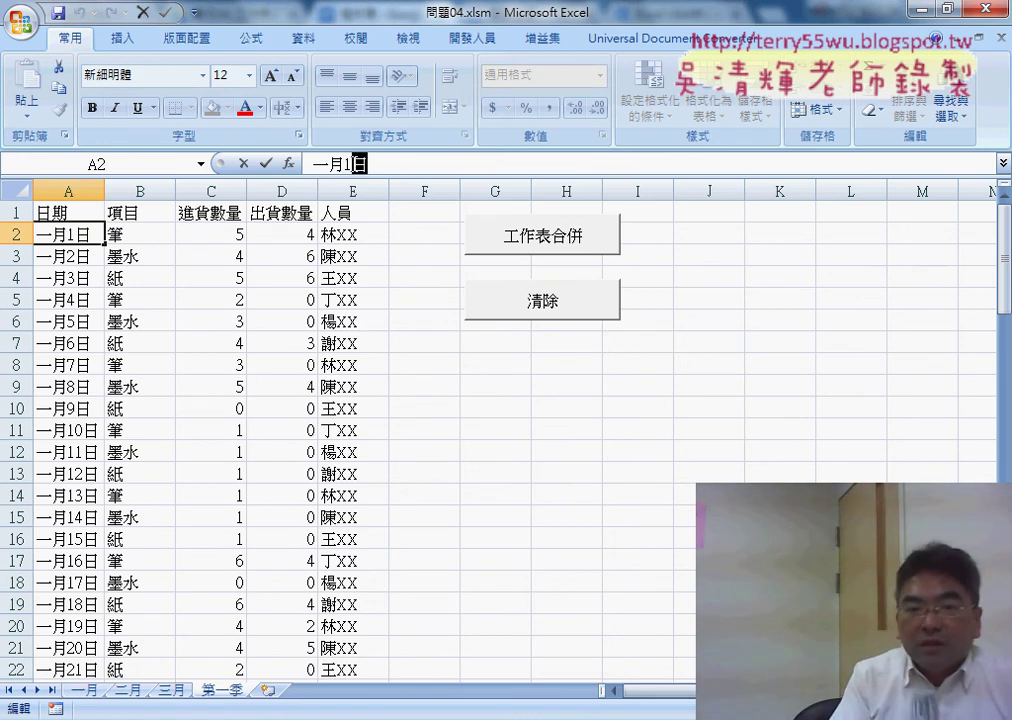
triple_click(380, 165)
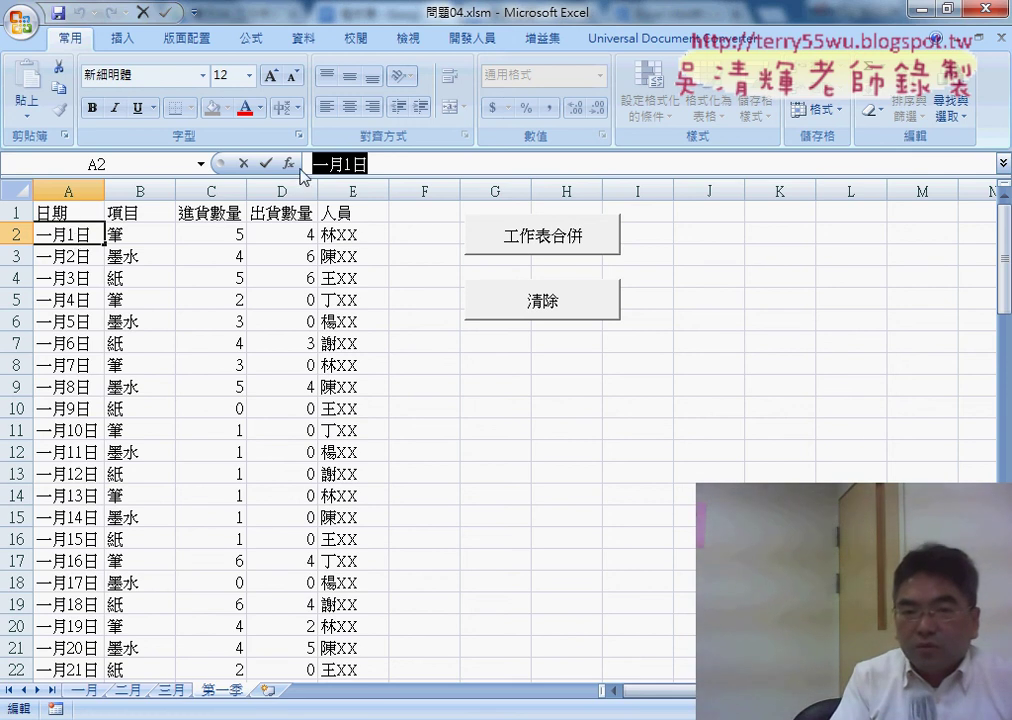
drag(314, 164, 343, 164)
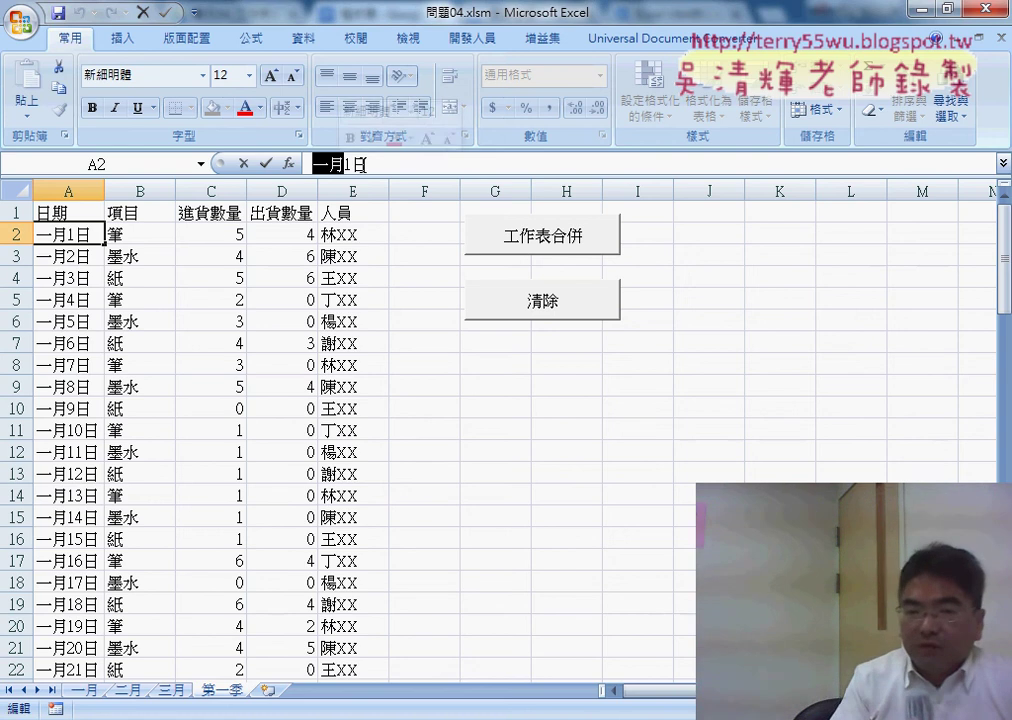
drag(366, 164, 305, 164)
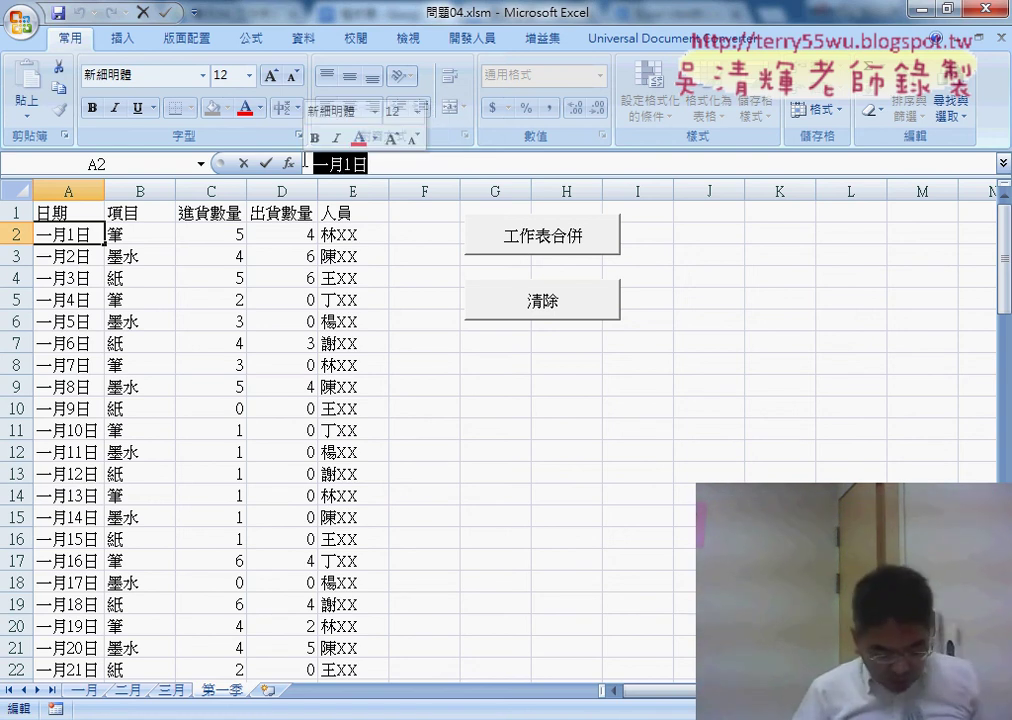
text(2017)
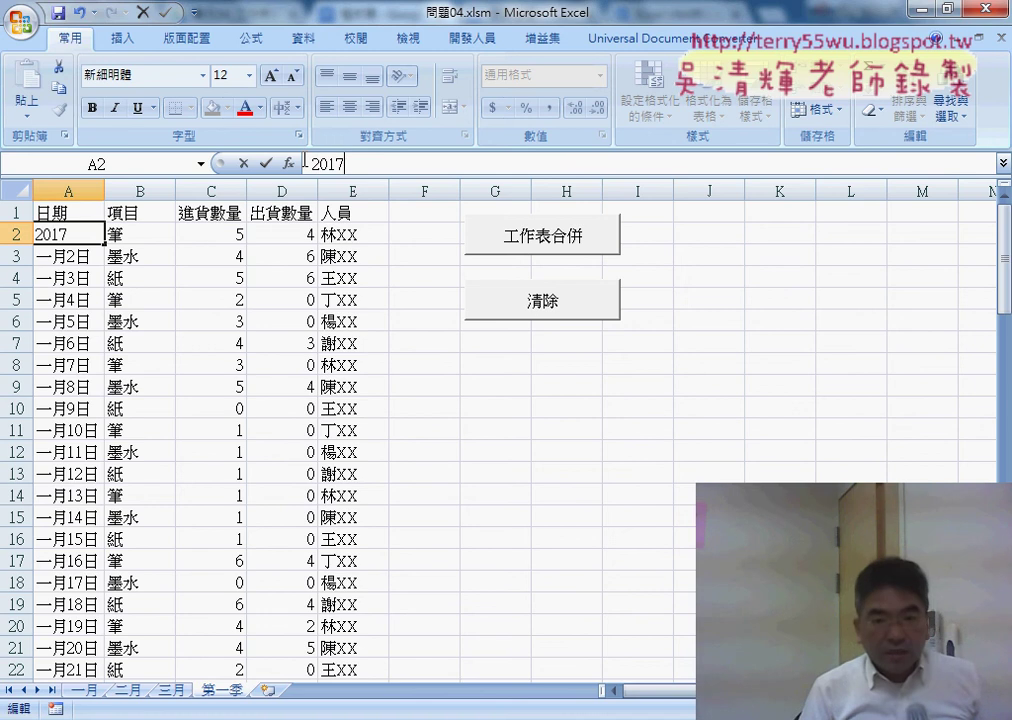
text(/)
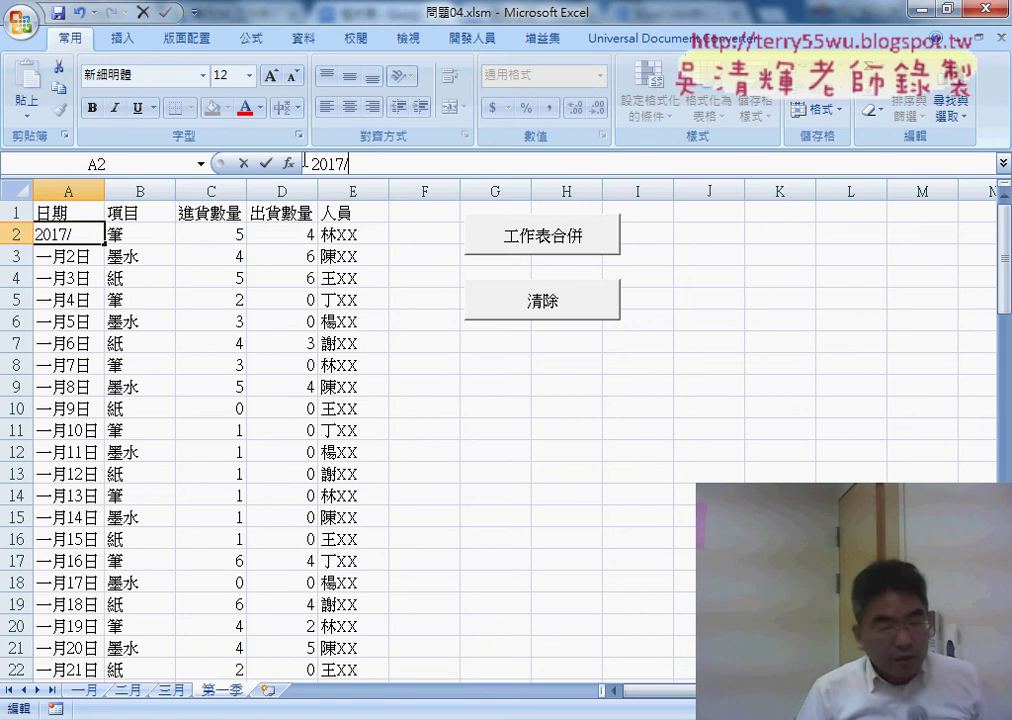
text(1)
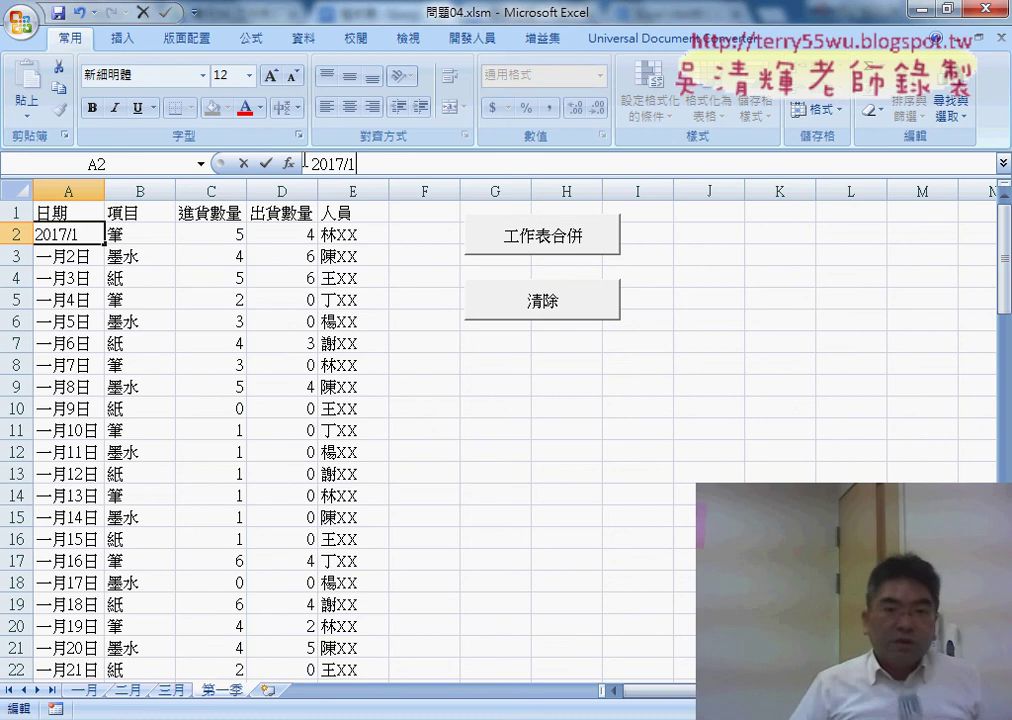
text(/)
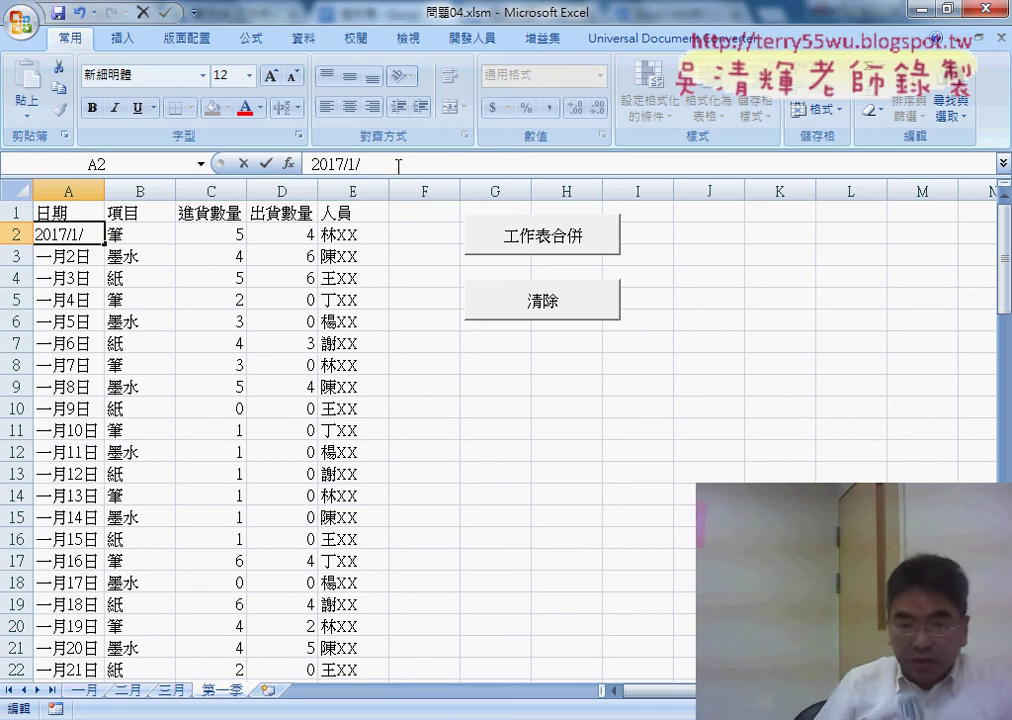
text(1)
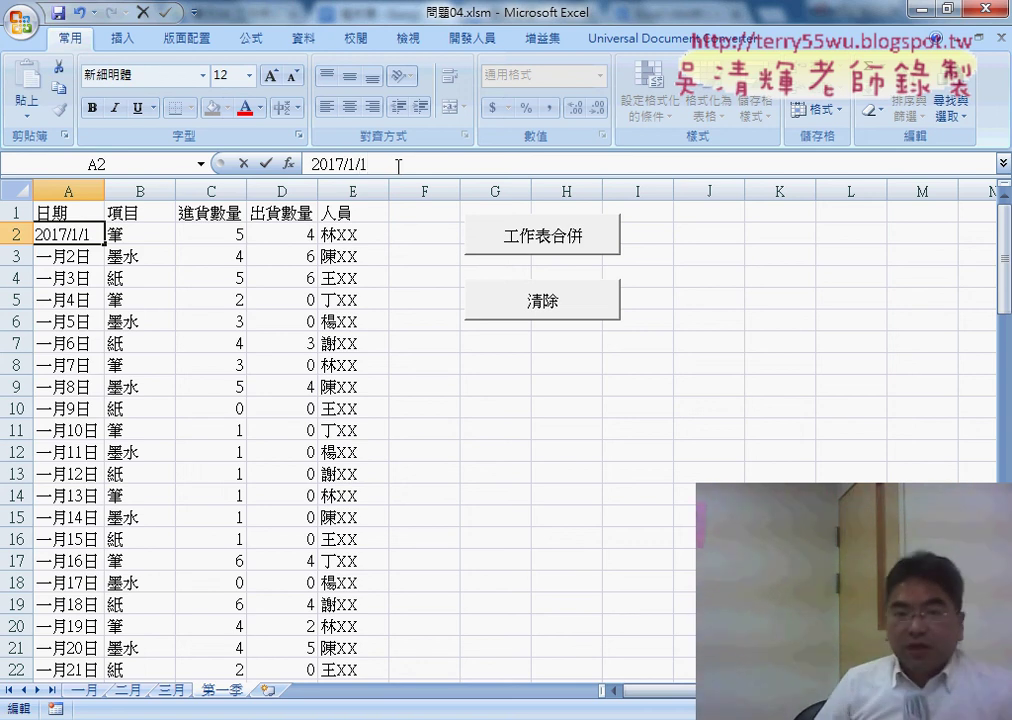
key(Return)
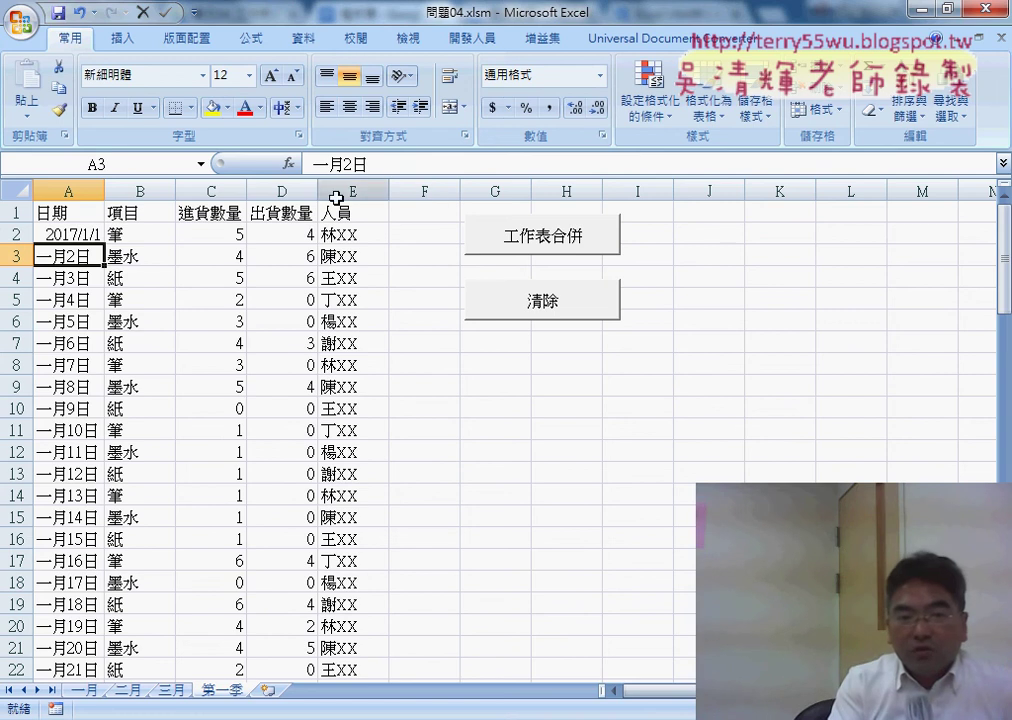
click(78, 236)
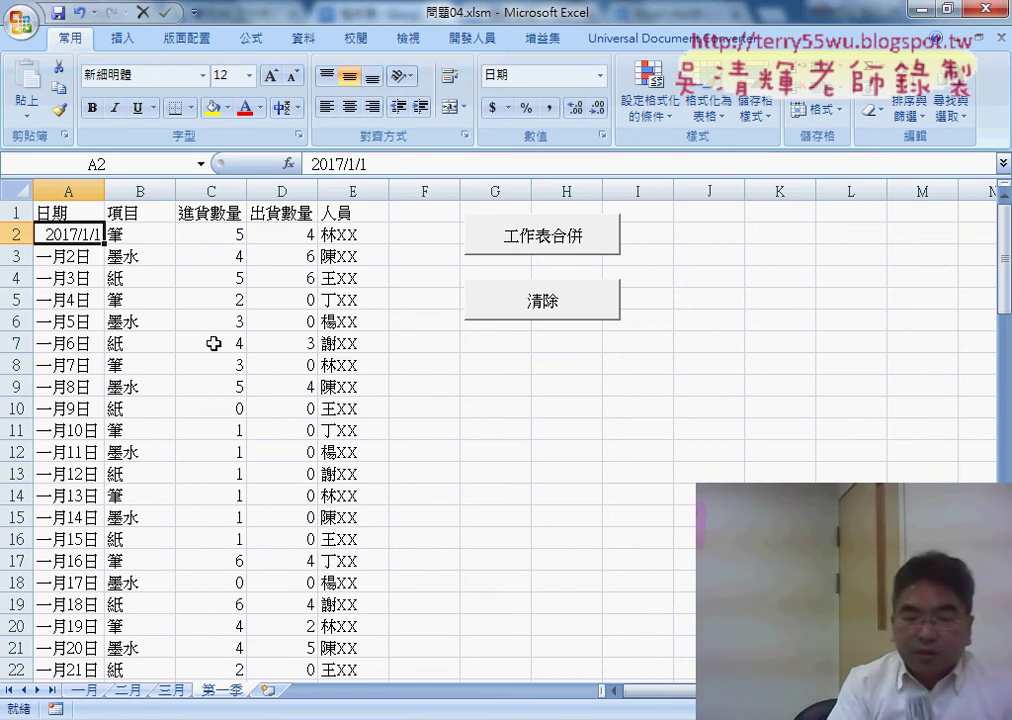
key(alt+Tab)
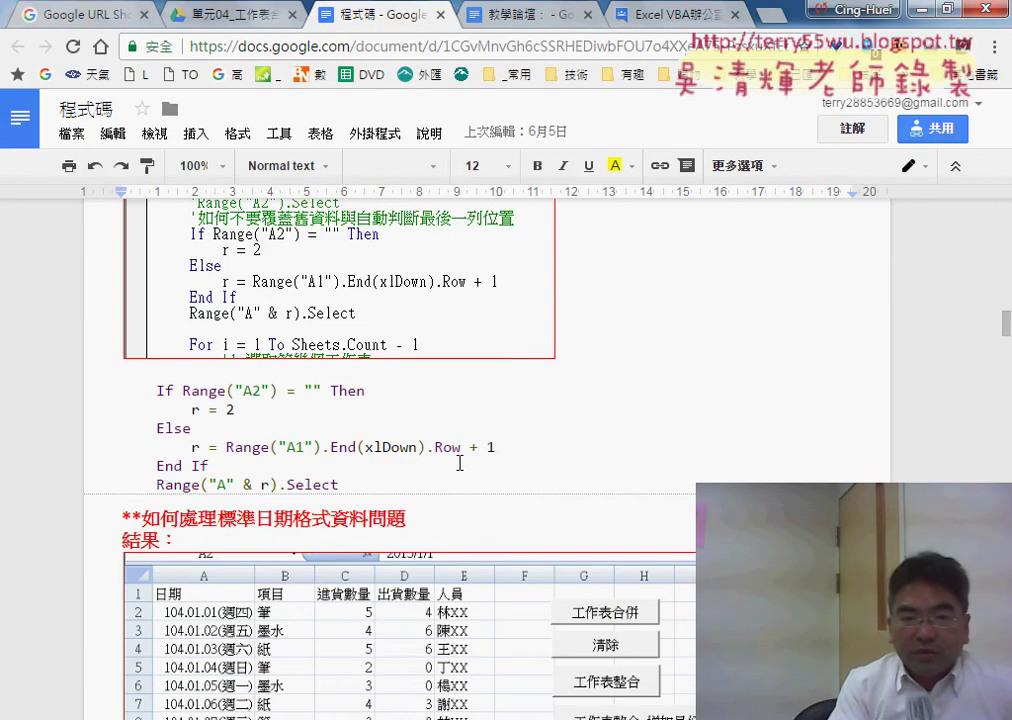
Underline Sheets(i).Name in red and write "2017/ beneath it
scroll(459, 463, up, 2)
scroll(459, 460, up, 3)
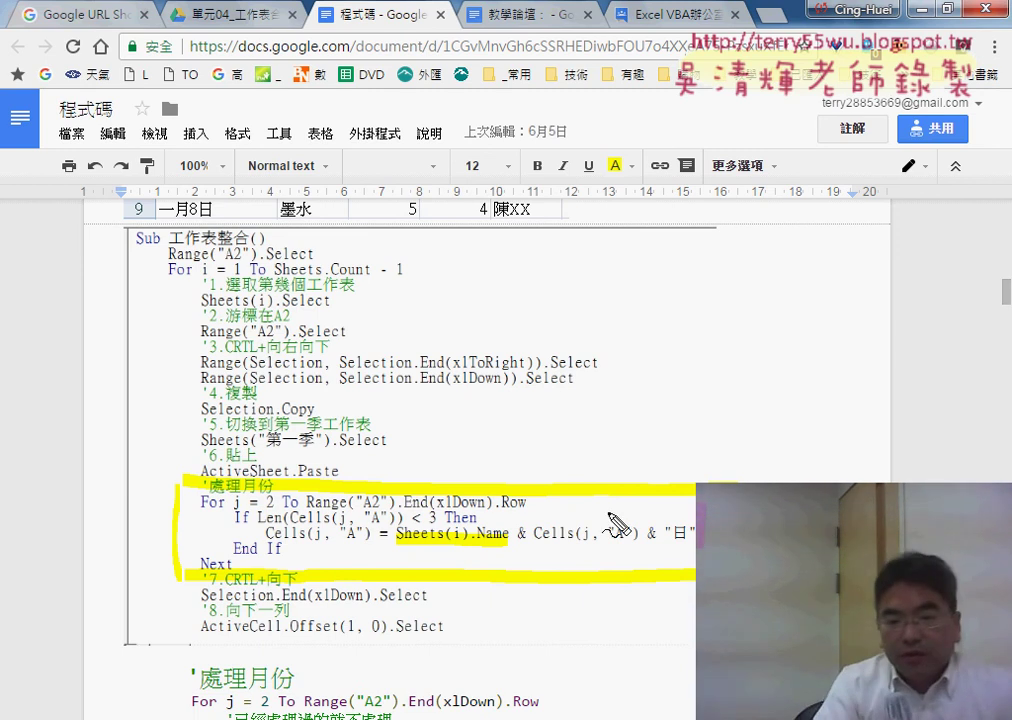
mouse_move(395, 545)
mouse_down()
mouse_move(700, 516)
mouse_move(405, 548)
mouse_up()
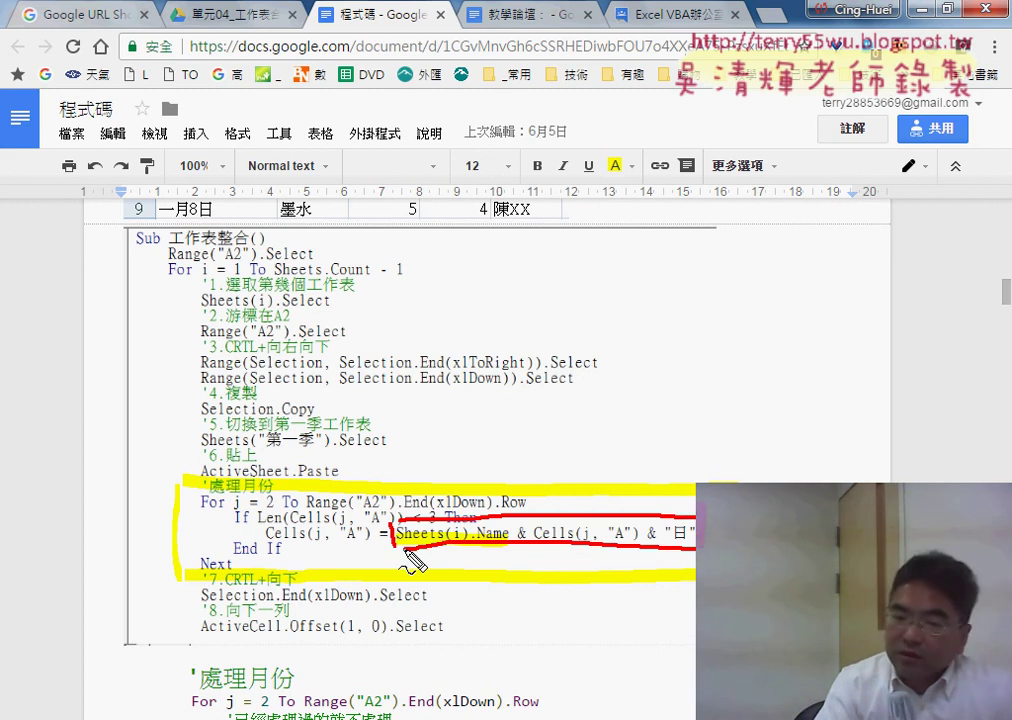
drag(433, 565, 468, 578)
drag(408, 548, 425, 558)
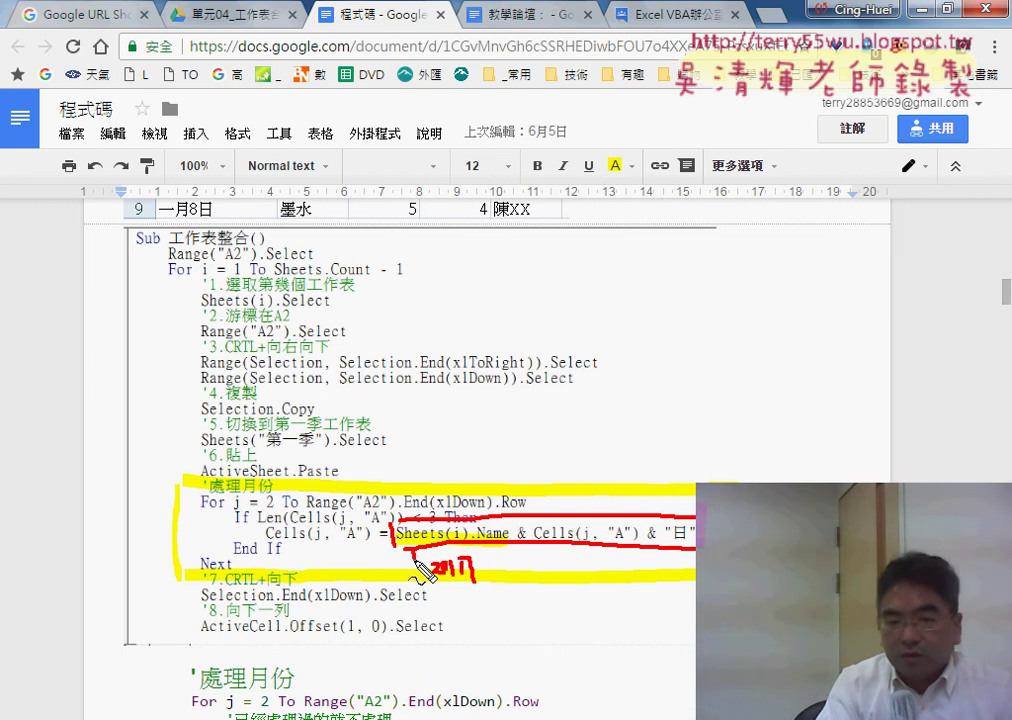
drag(505, 550, 475, 590)
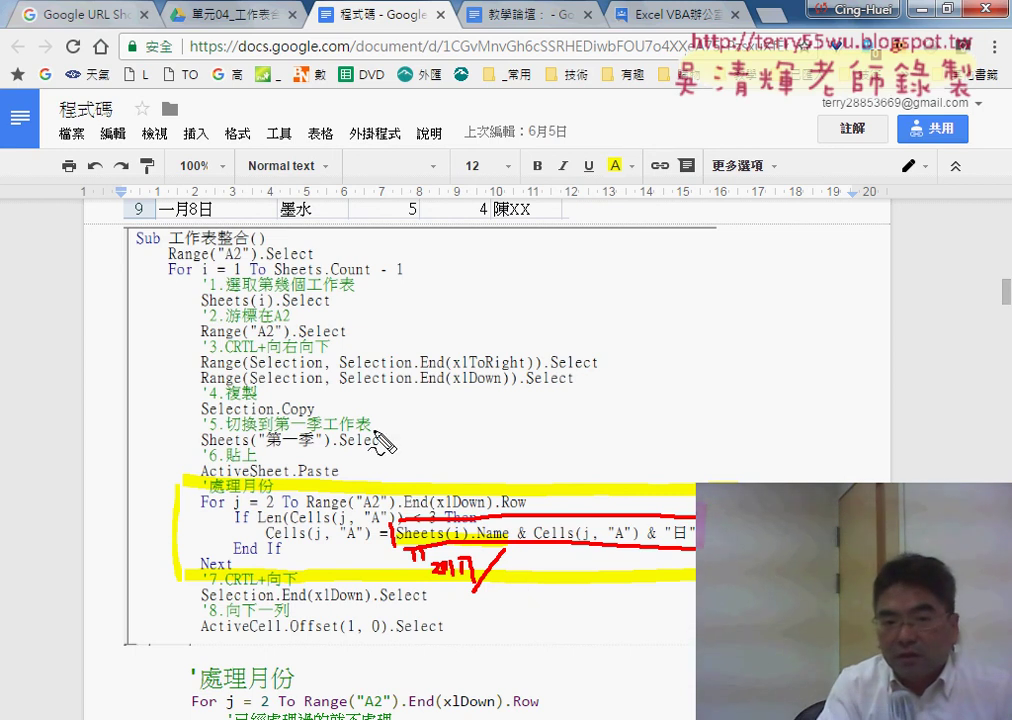
Circle the loop variable i, add quote marks, cross out & "日", and arrow back to Cells(j, "A")
drag(214, 262, 222, 282)
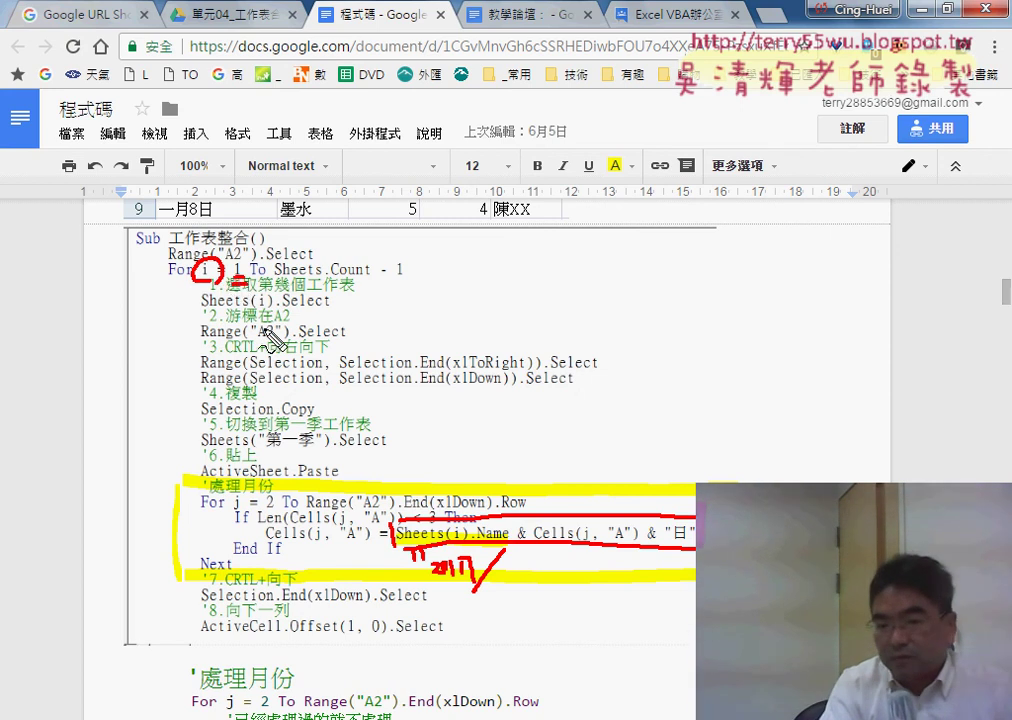
drag(507, 547, 505, 558)
mouse_move(514, 545)
mouse_down()
mouse_move(512, 556)
mouse_move(560, 578)
mouse_move(645, 570)
mouse_up()
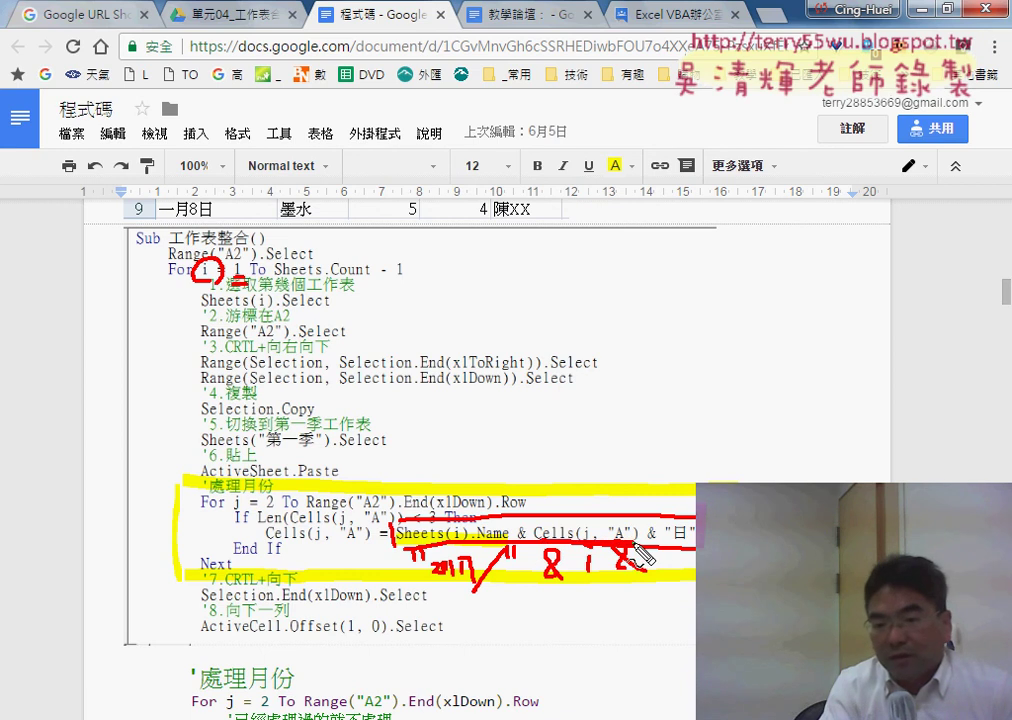
drag(645, 546, 692, 530)
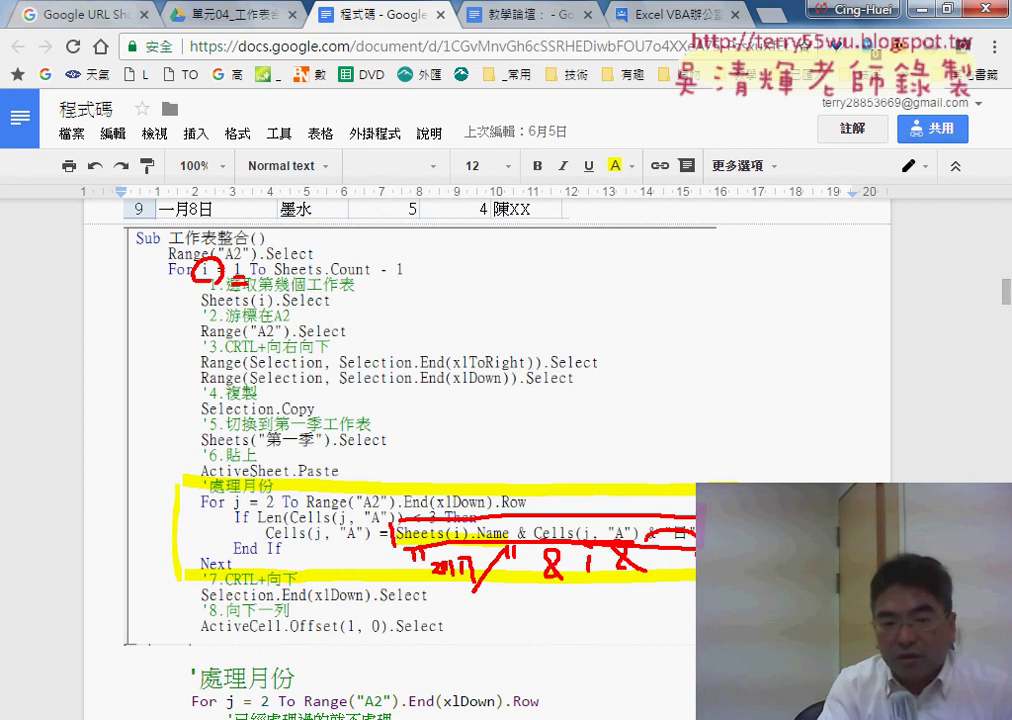
drag(558, 597, 347, 545)
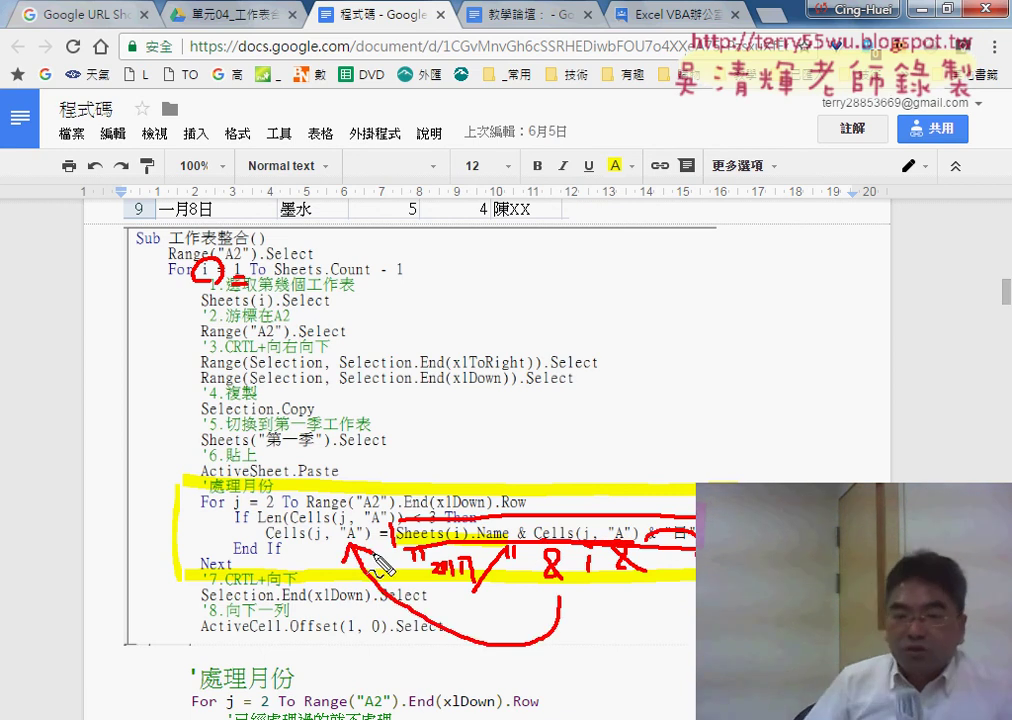